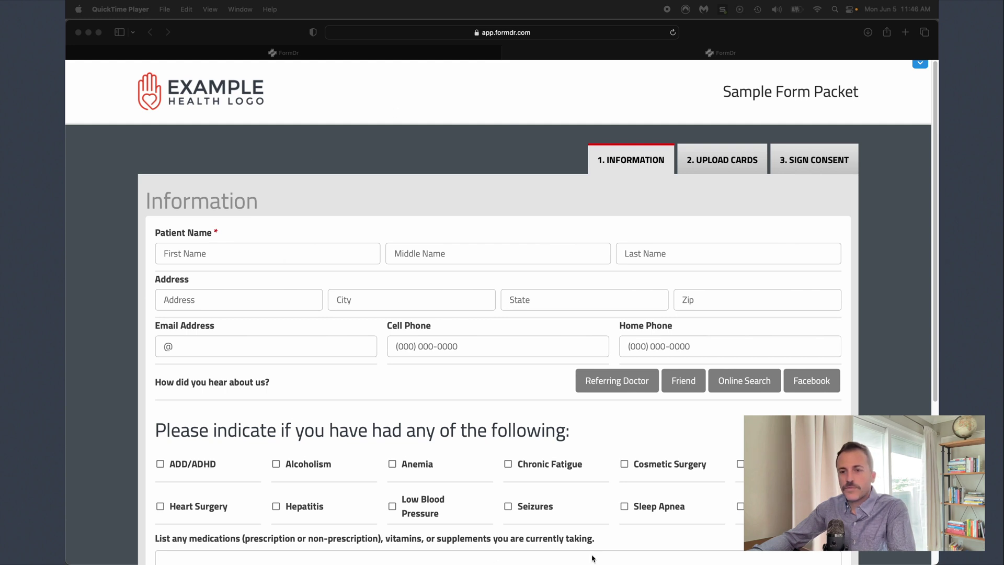
- Scroll down and back up through the Sample Form Packet's Information page
scroll(599, 299, down, 5)
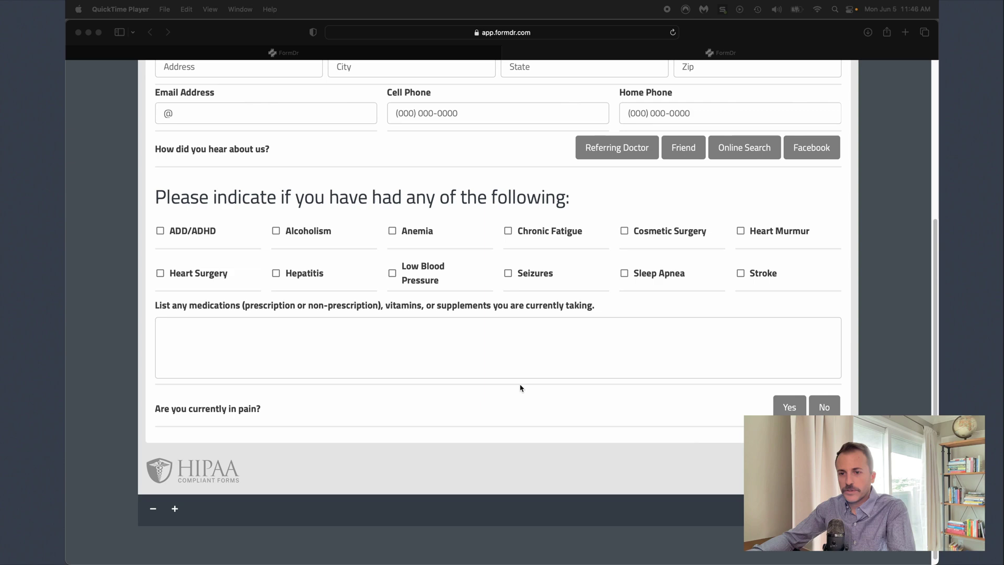
scroll(520, 388, up, 5)
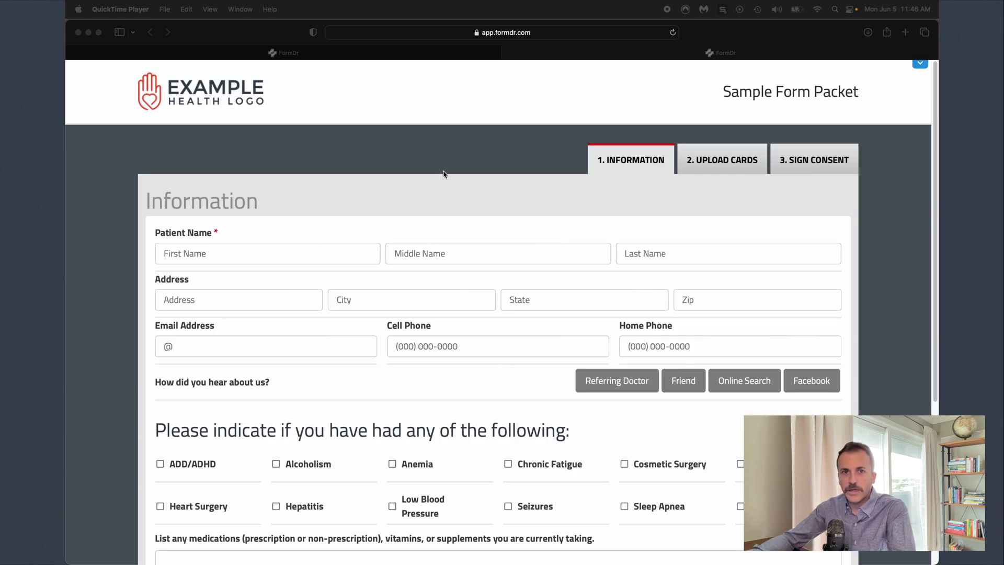
- Glance at the Send + Receive dashboard, then return to the Sample Form Packet tab
click(375, 55)
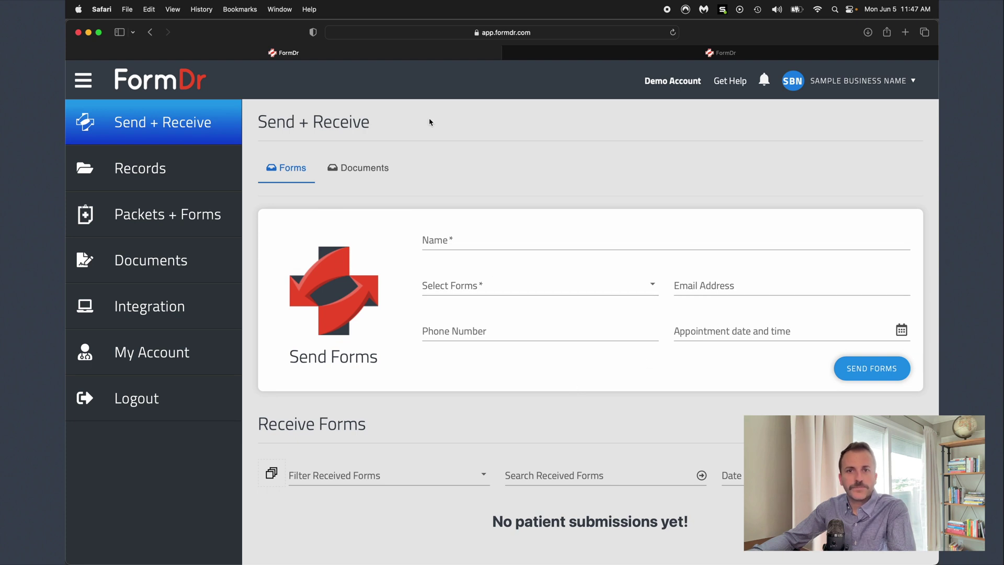
click(596, 52)
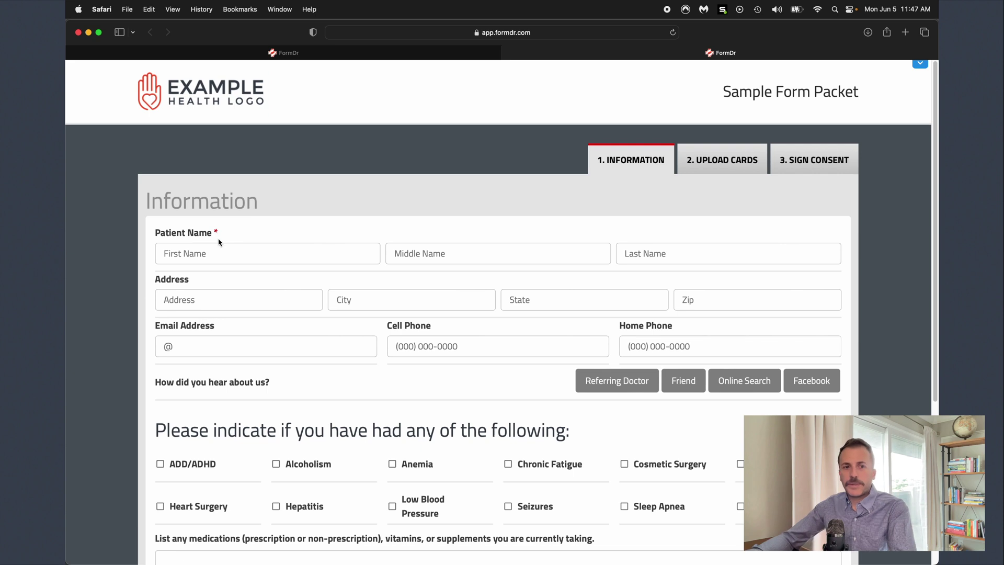
- Enter the patient's first and last name, leaving the address blank, then highlight the referral question
click(207, 302)
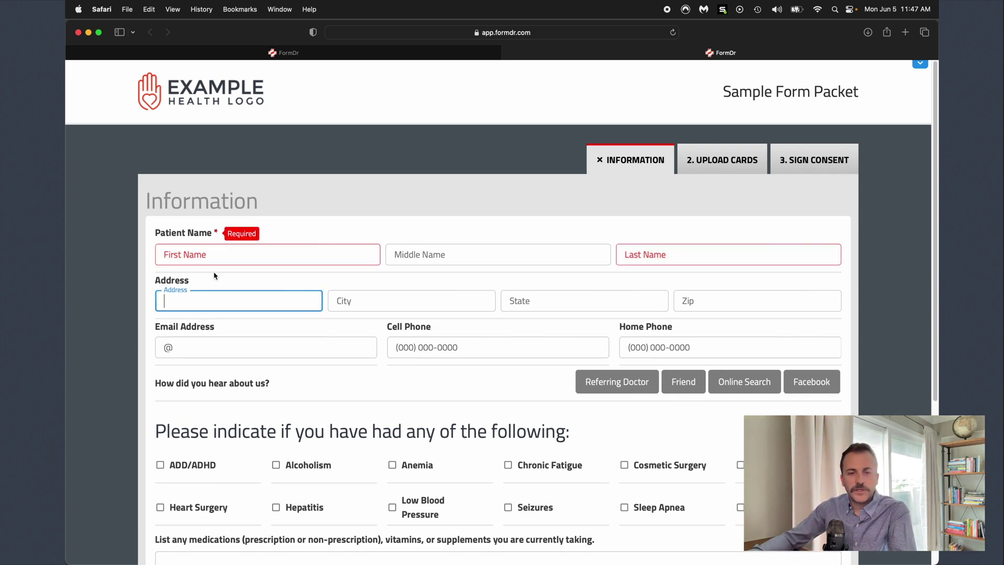
click(228, 236)
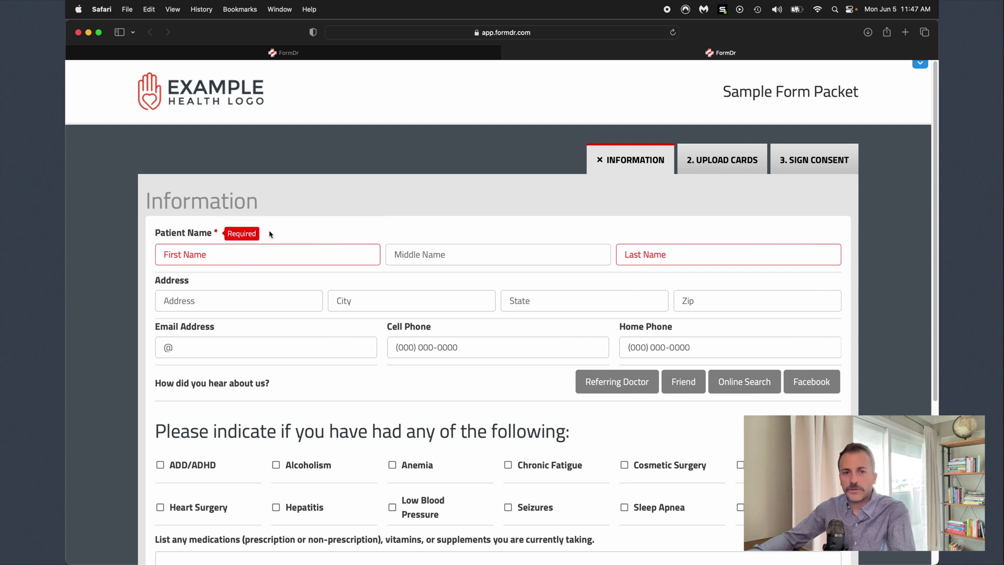
click(267, 252)
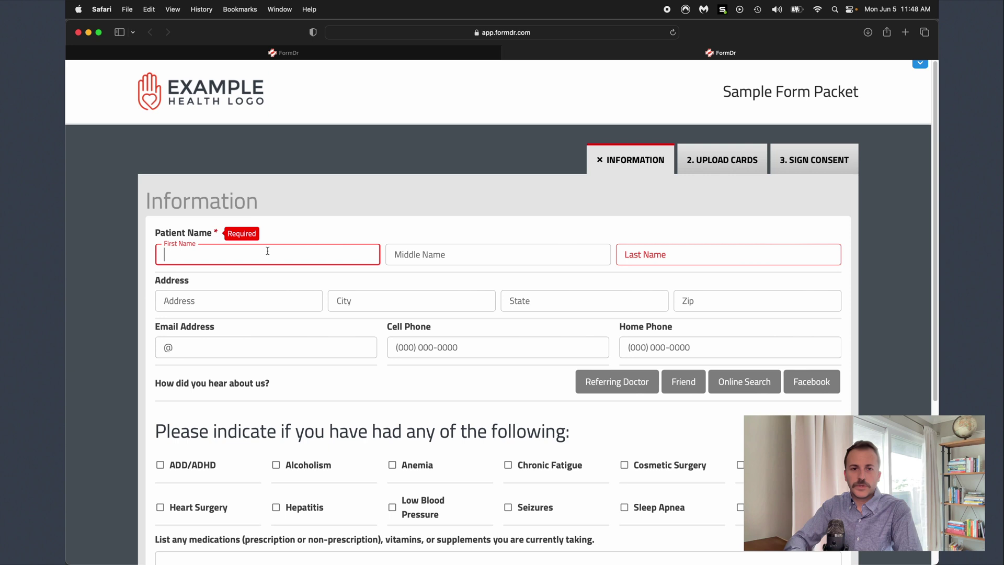
text(John)
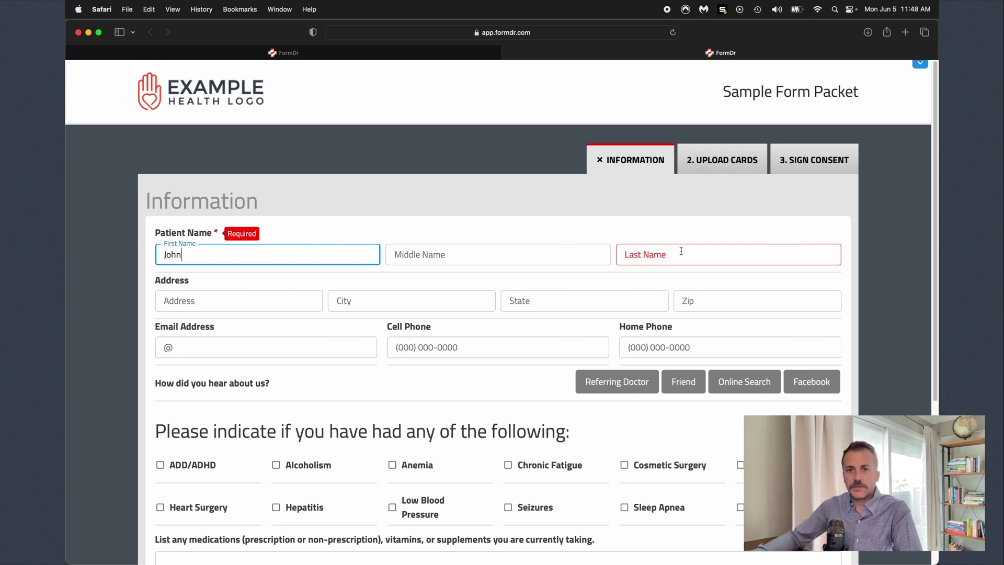
click(682, 250)
text(Doe)
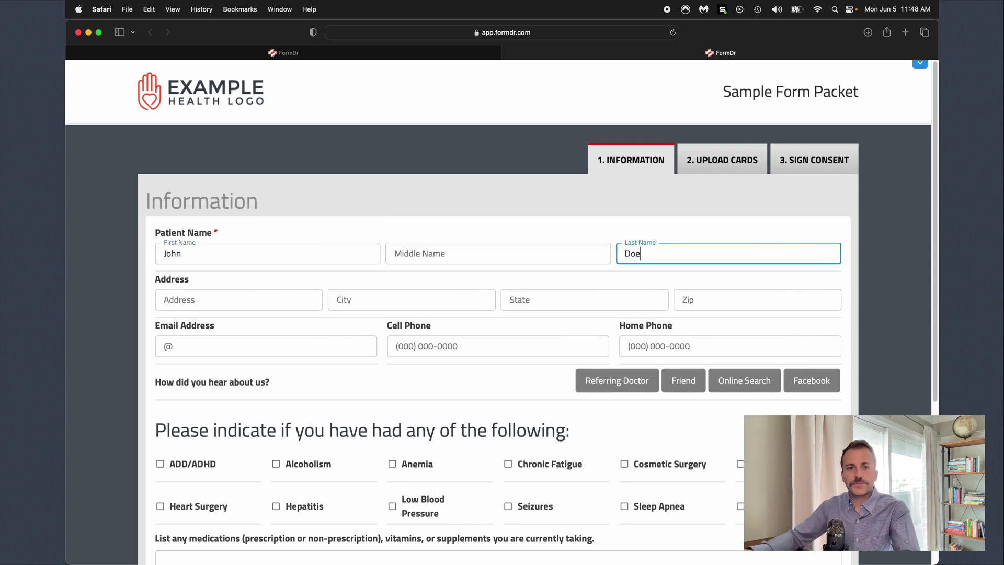
scroll(229, 393, down, 5)
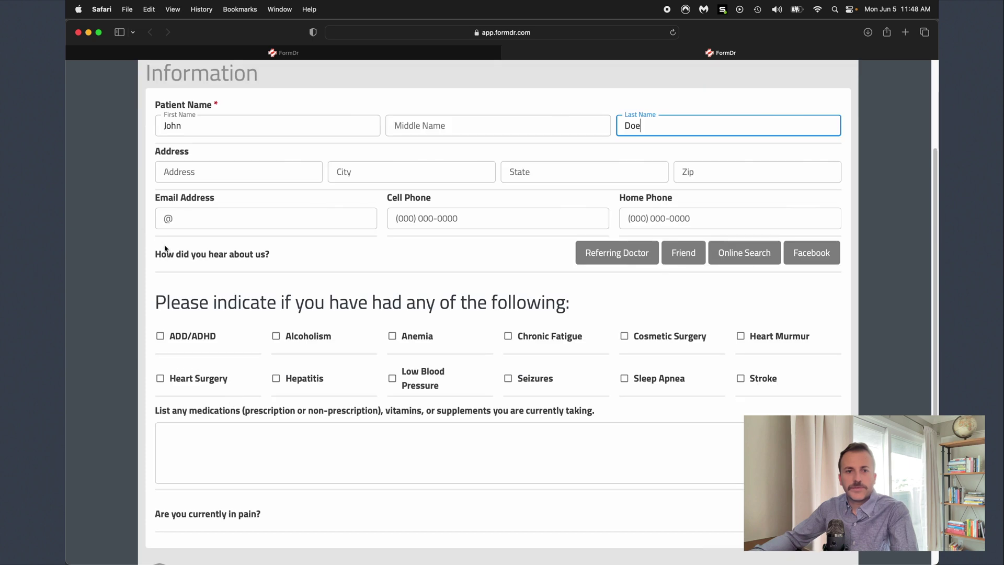
drag(152, 253, 370, 252)
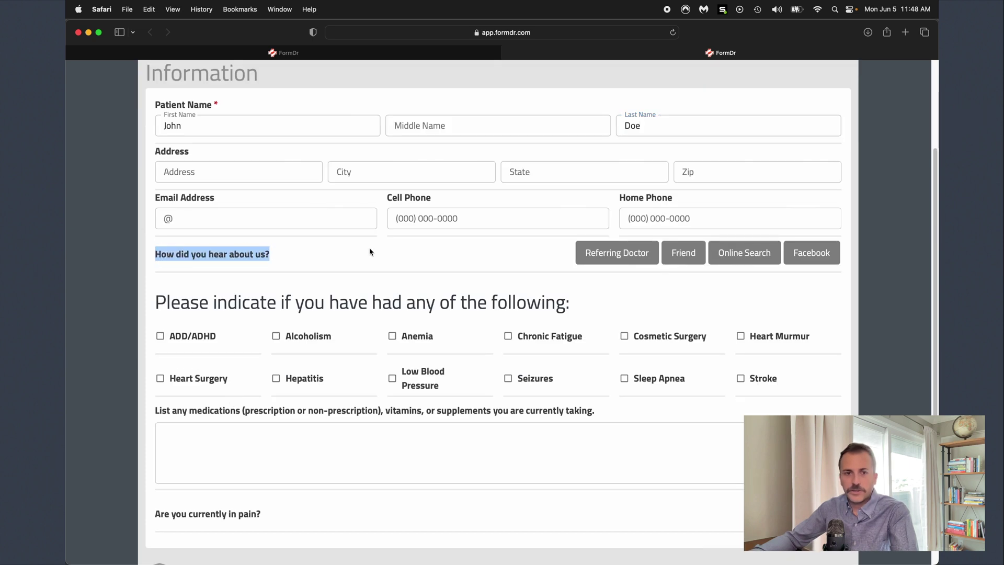
- Answer the referral question with Online Search, leaving the search-site list unchosen
click(366, 264)
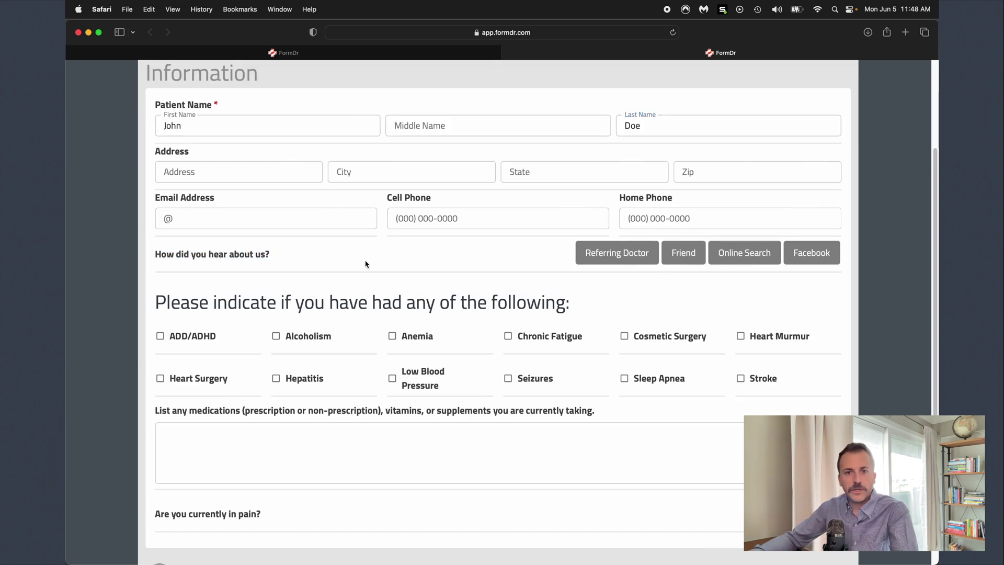
click(622, 262)
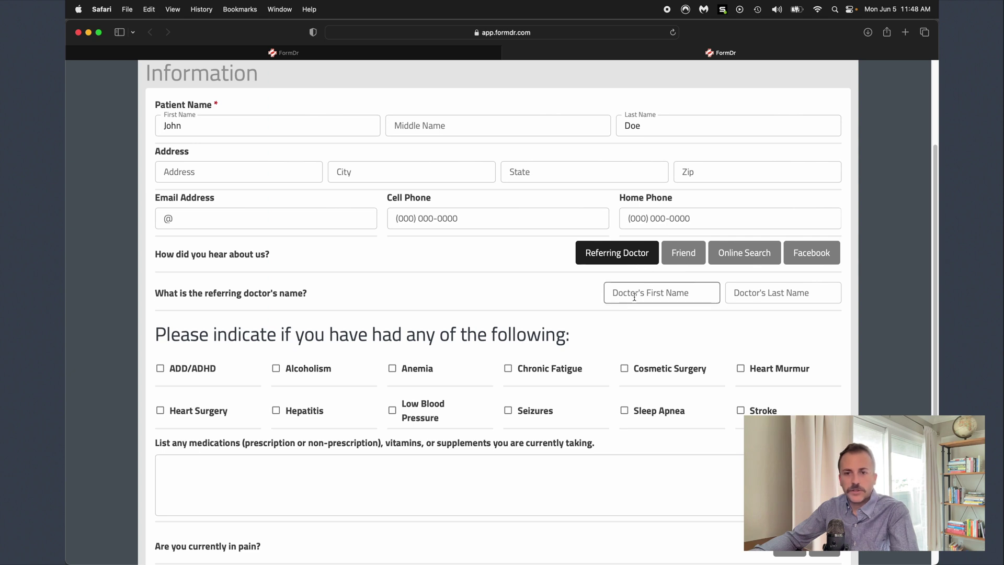
click(688, 262)
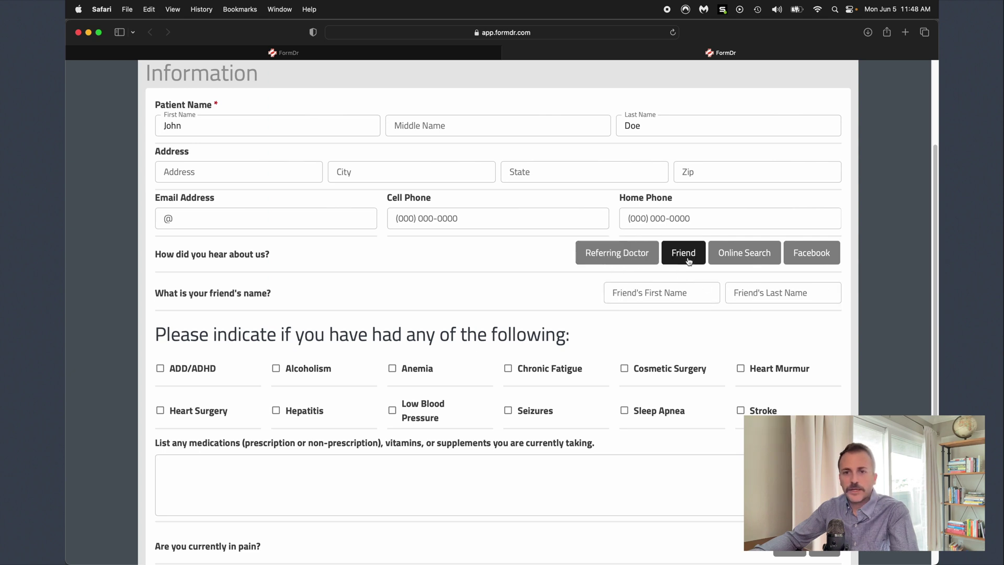
click(740, 262)
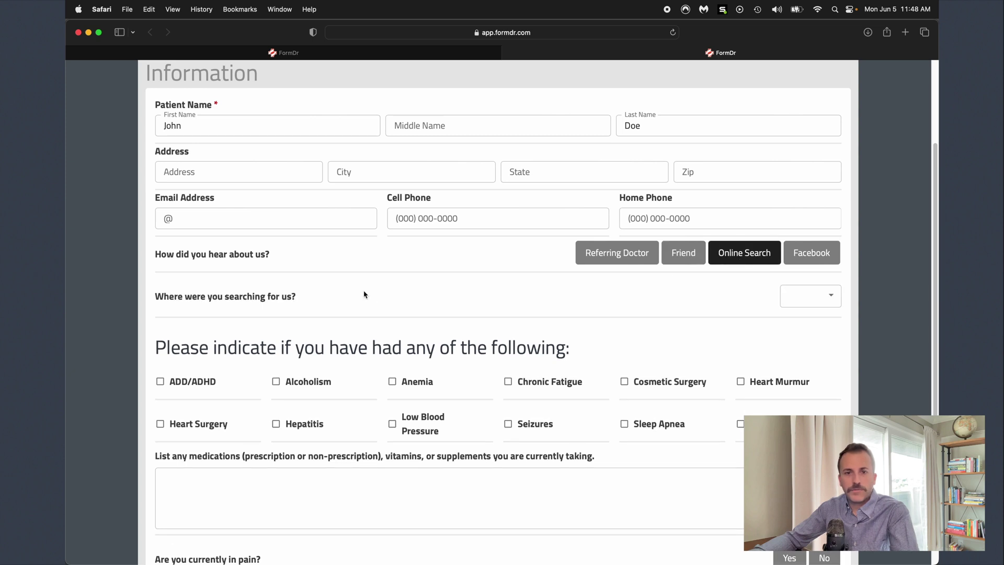
click(797, 293)
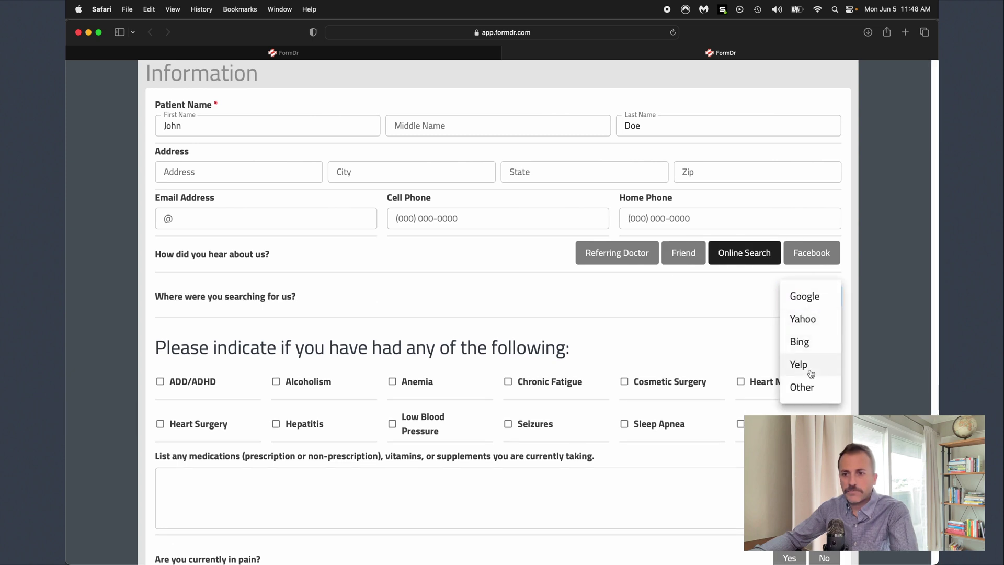
click(652, 304)
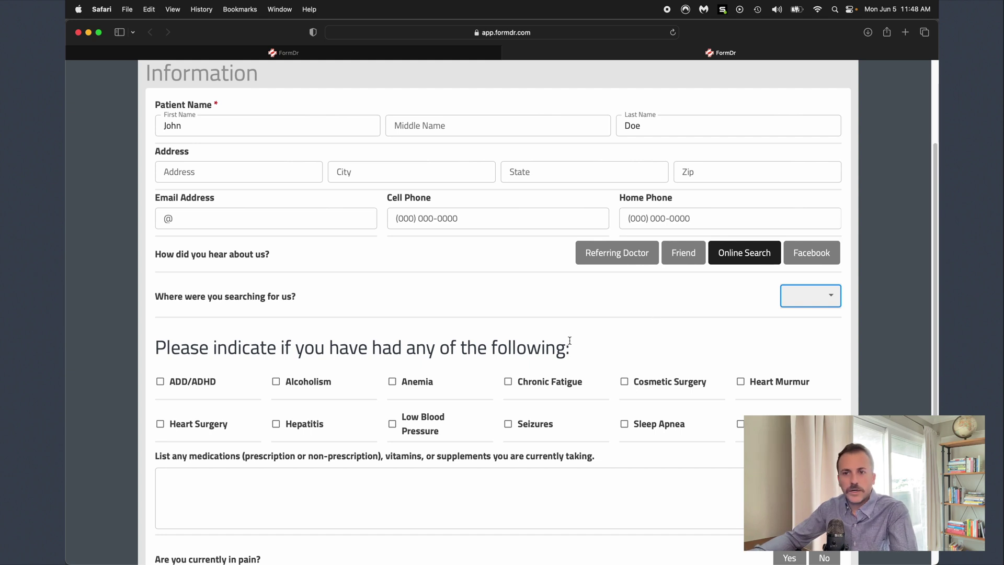
- Answer Yes to the question asking whether the patient is in pain
scroll(576, 343, down, 1)
scroll(582, 343, down, 4)
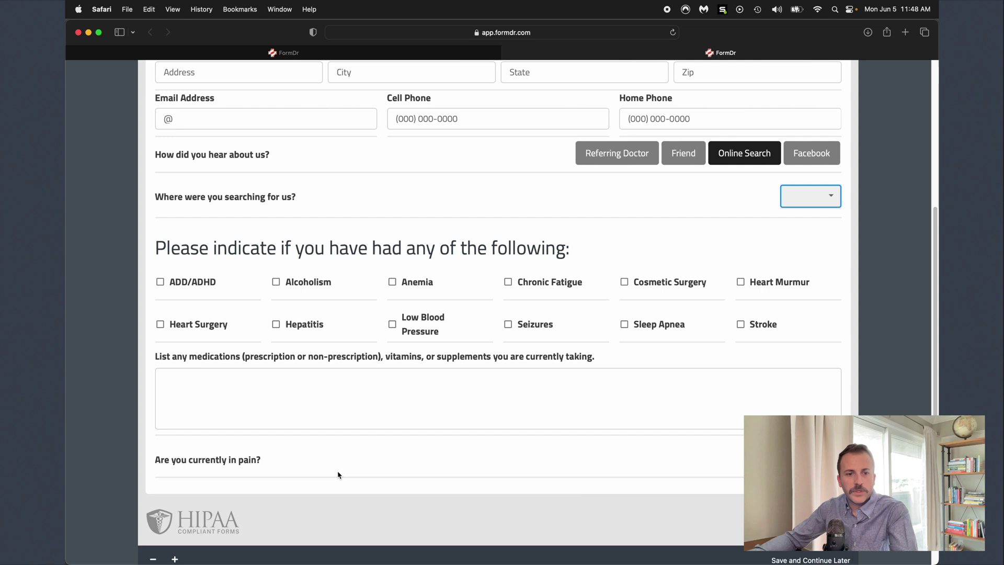
scroll(338, 474, down, 1)
drag(165, 430, 332, 437)
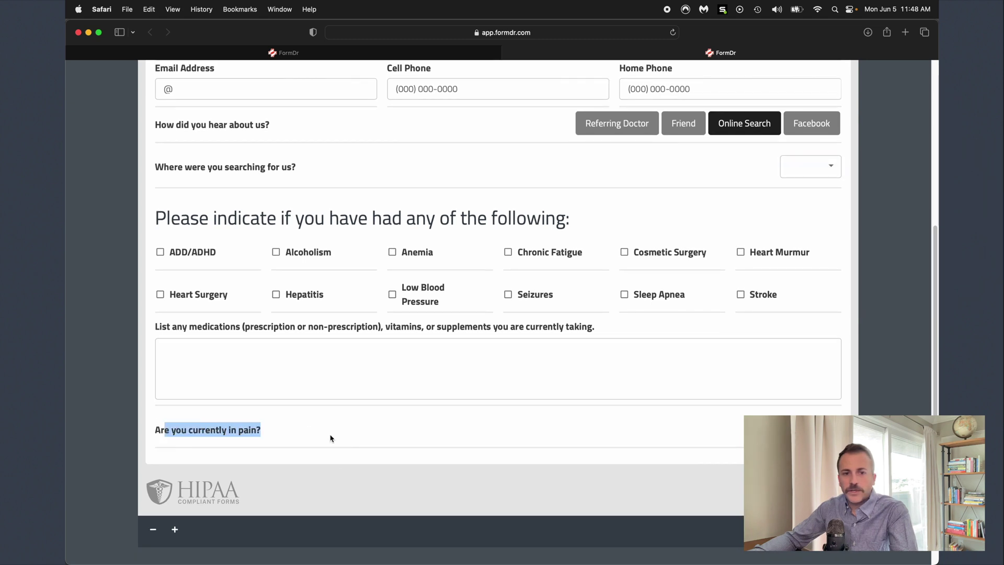
click(655, 463)
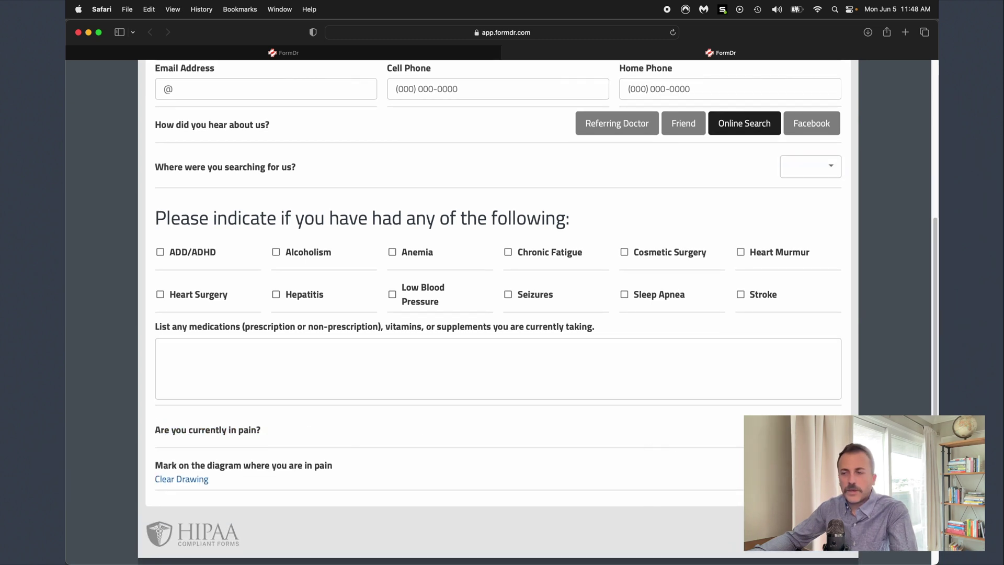
- Mark the shoulder on the back-view body diagram
scroll(739, 473, down, 1)
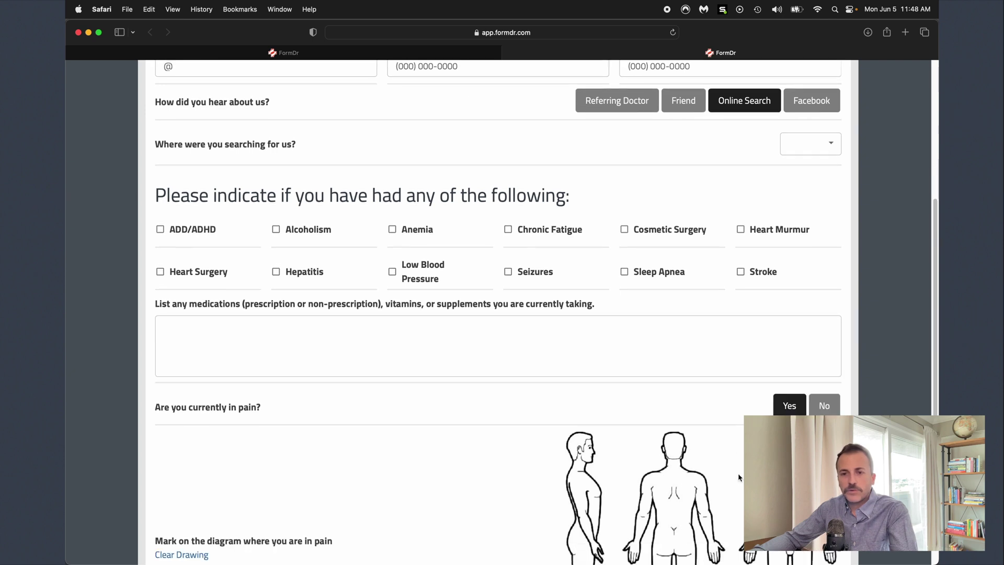
scroll(705, 460, down, 4)
mouse_move(715, 348)
mouse_down()
mouse_move(685, 395)
mouse_move(709, 392)
mouse_up()
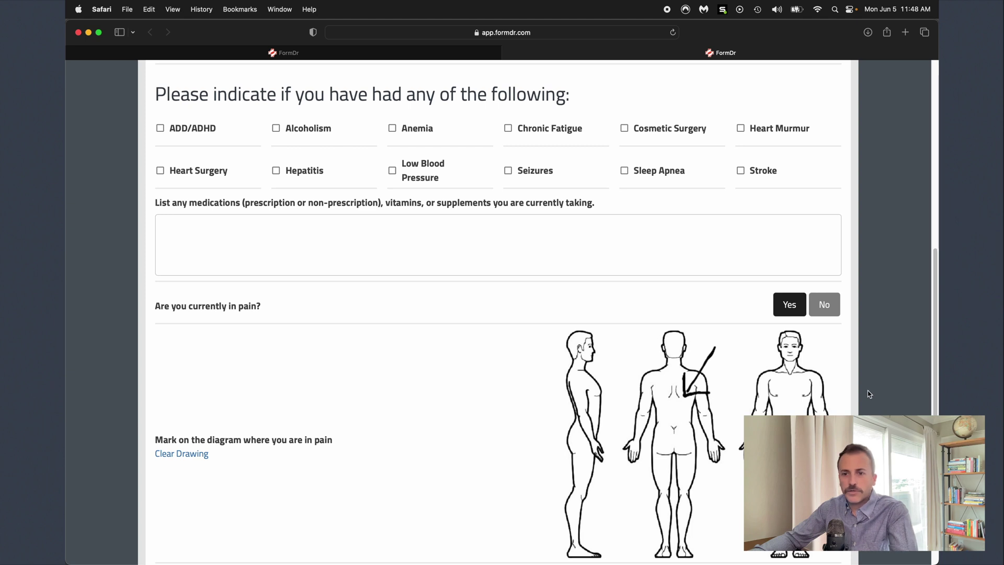
scroll(869, 394, down, 5)
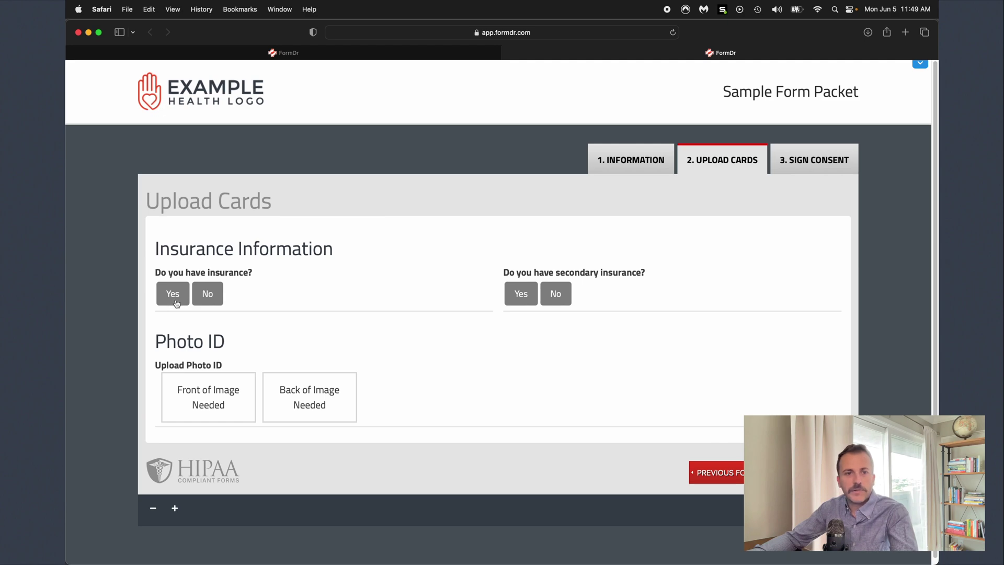
- Mark the patient as insured and upload insurance-front.png and insurance-back.png card images
click(174, 294)
click(207, 359)
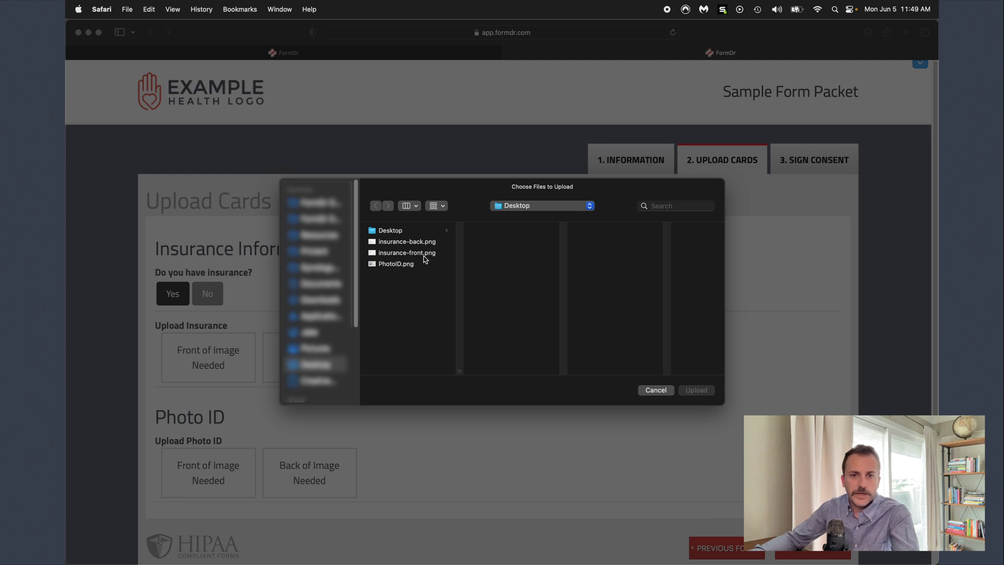
click(424, 255)
click(701, 390)
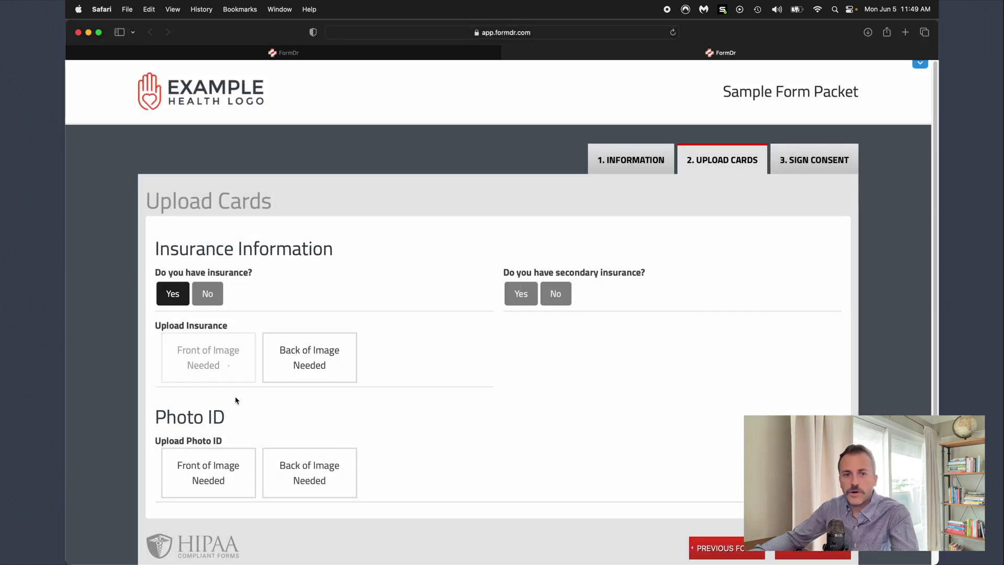
click(319, 367)
click(430, 243)
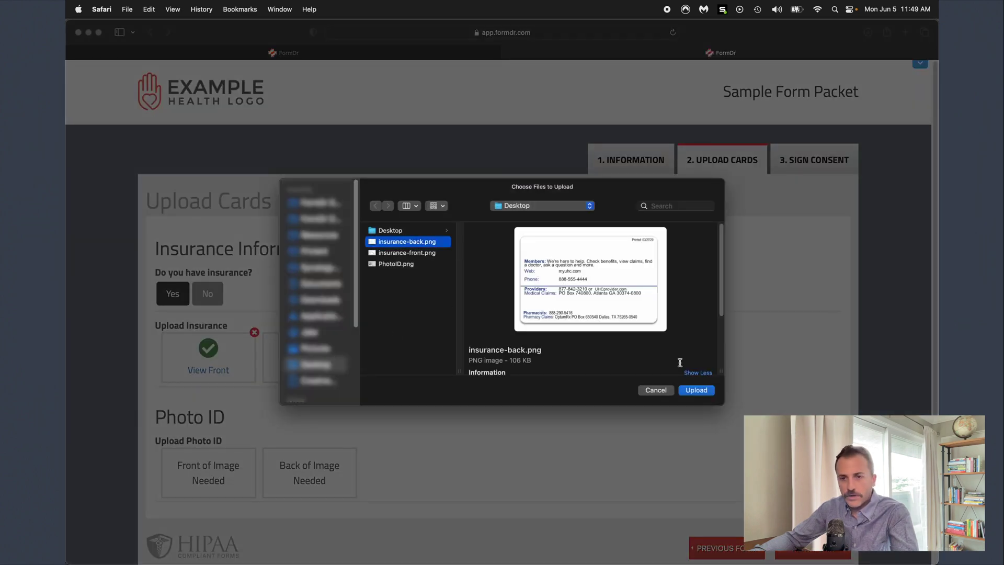
click(693, 392)
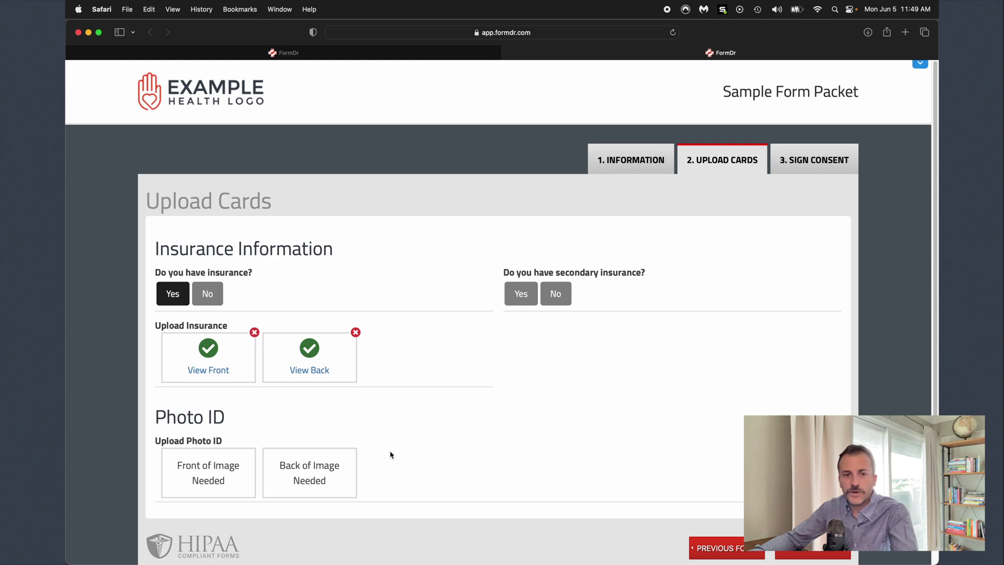
- Upload PhotoID.png as the front of the photo ID and proceed to Sign Consent
click(222, 467)
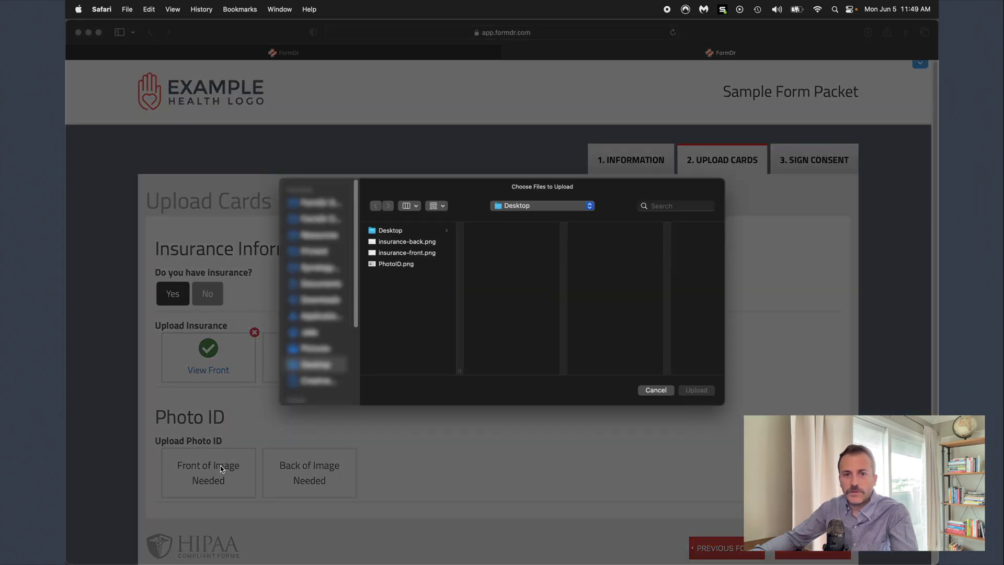
click(388, 264)
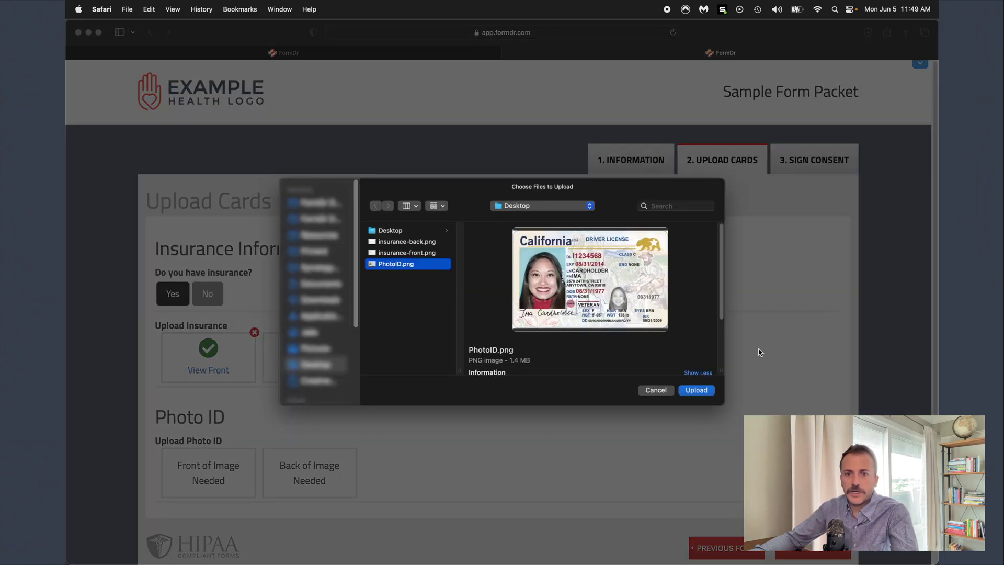
click(705, 393)
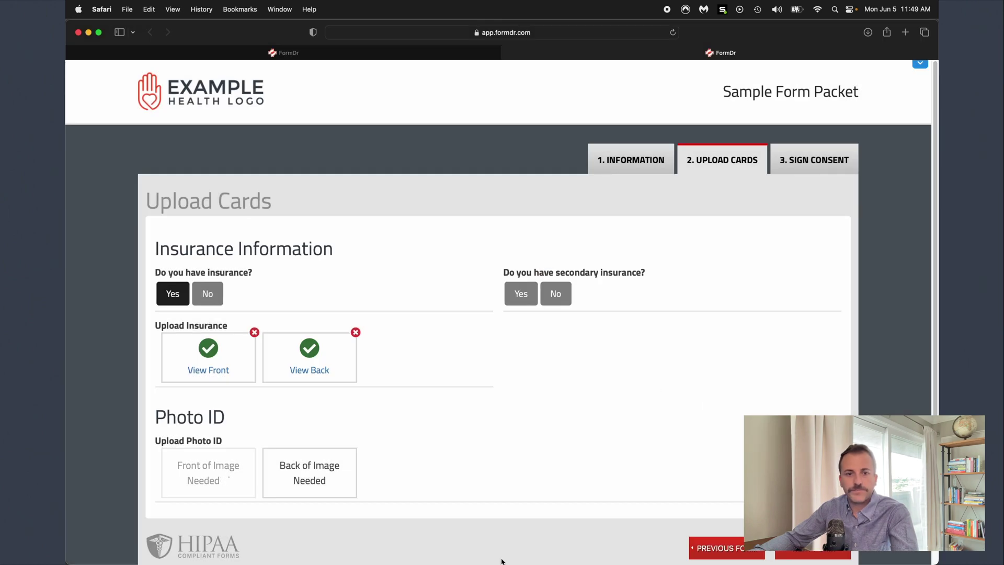
click(832, 554)
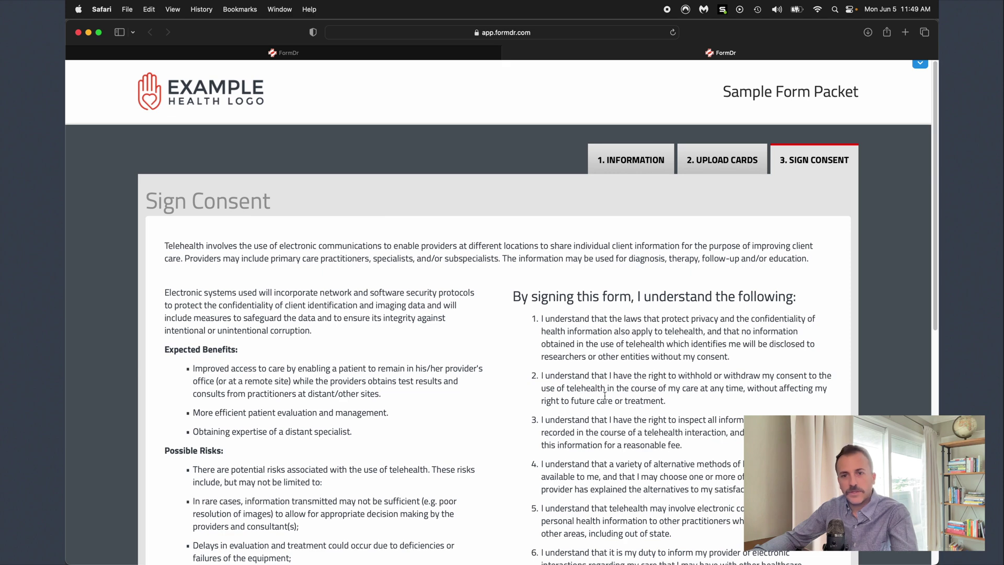
- Replace the patient's first name with a new one in the Sign Consent name fields
scroll(607, 399, down, 6)
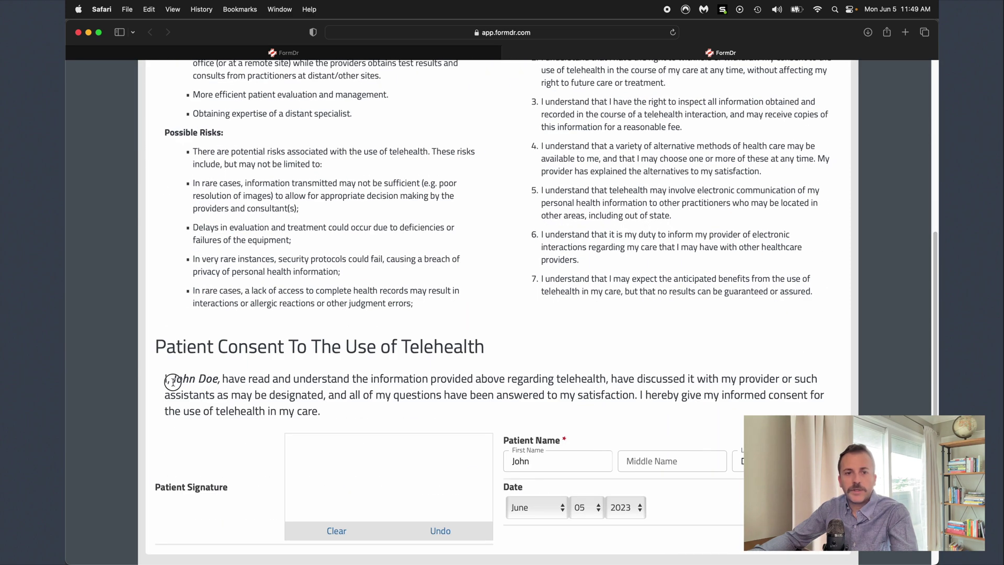
drag(171, 381, 216, 378)
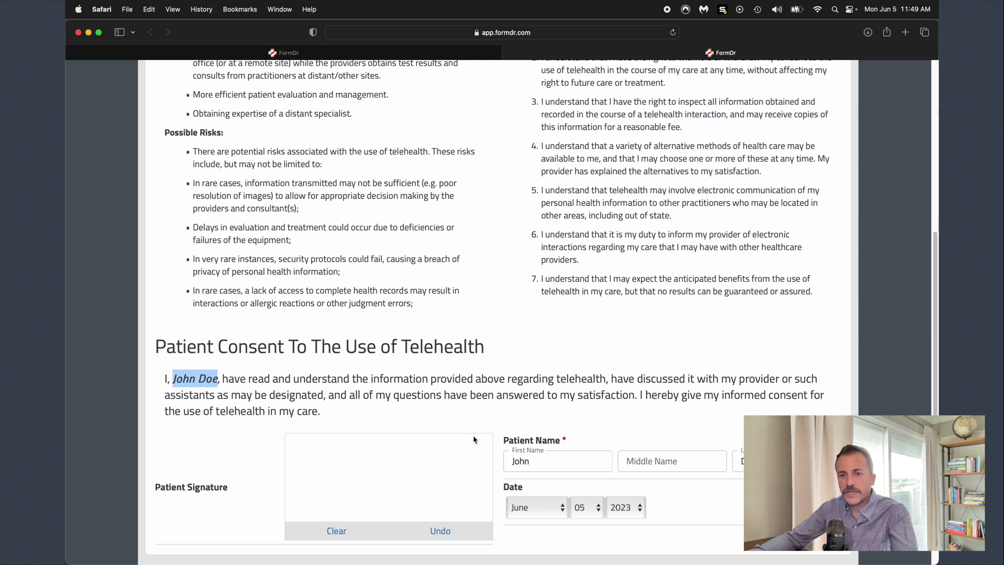
double_click(520, 461)
key(Tab)
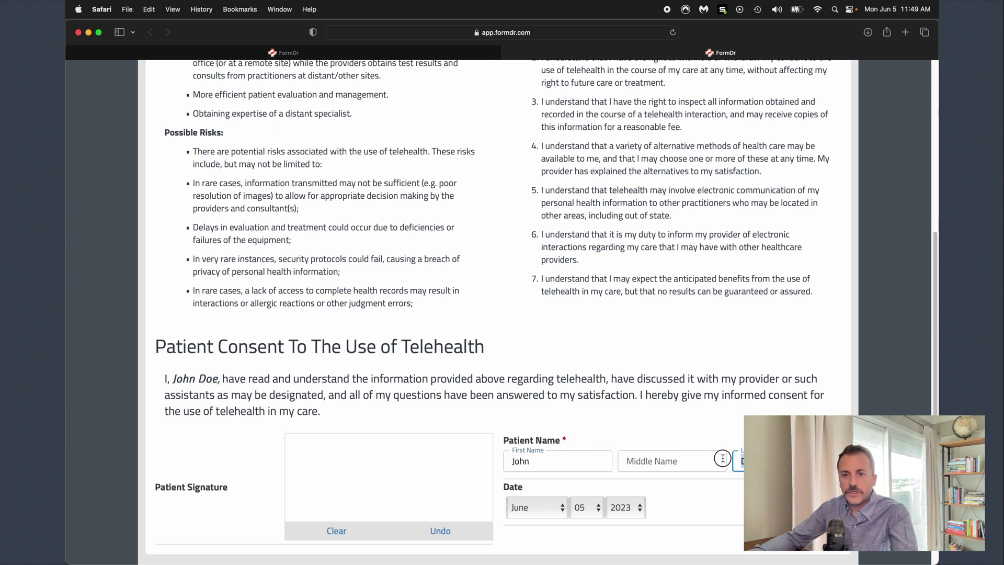
scroll(574, 430, down, 1)
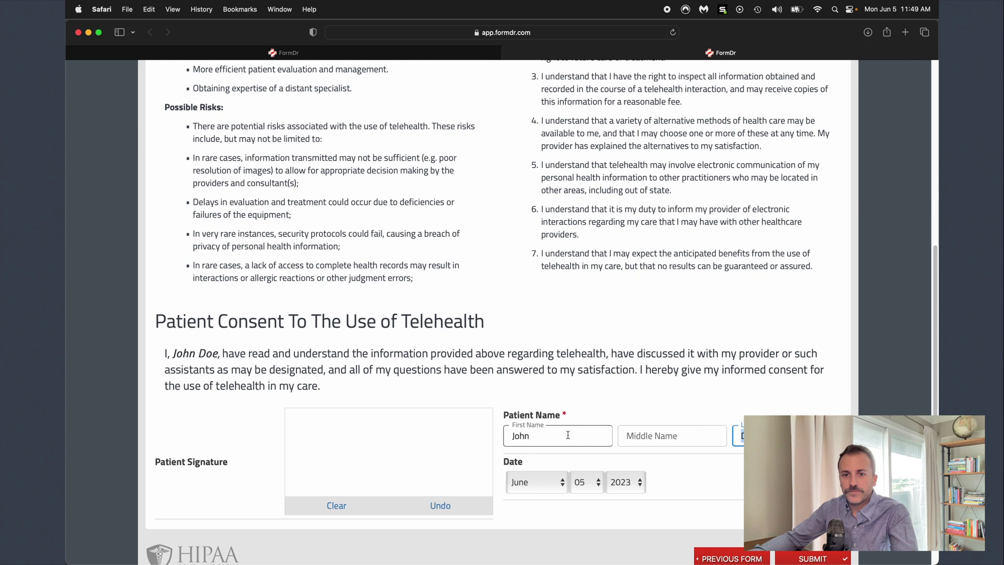
double_click(569, 436)
key(BackSpace)
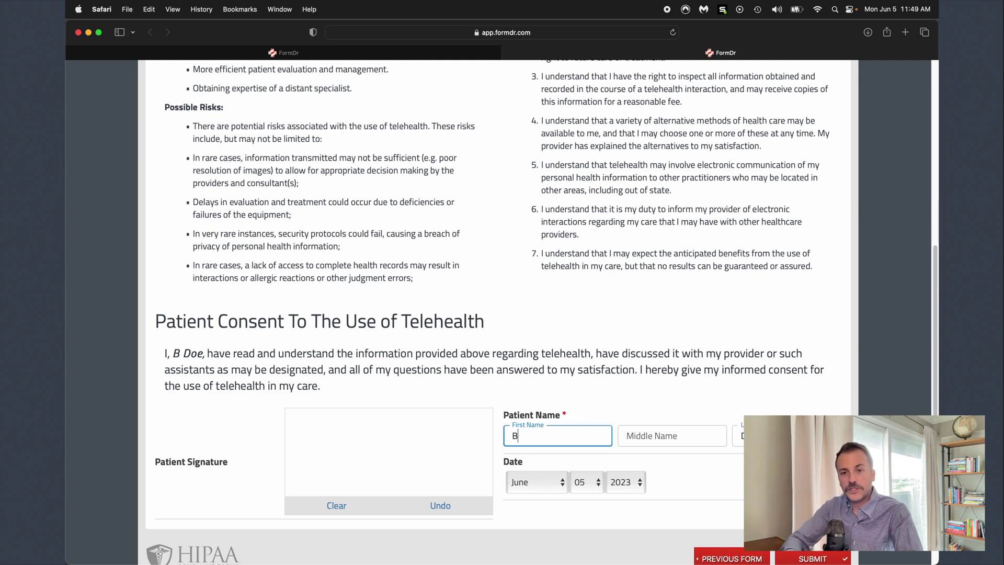
text(Bob)
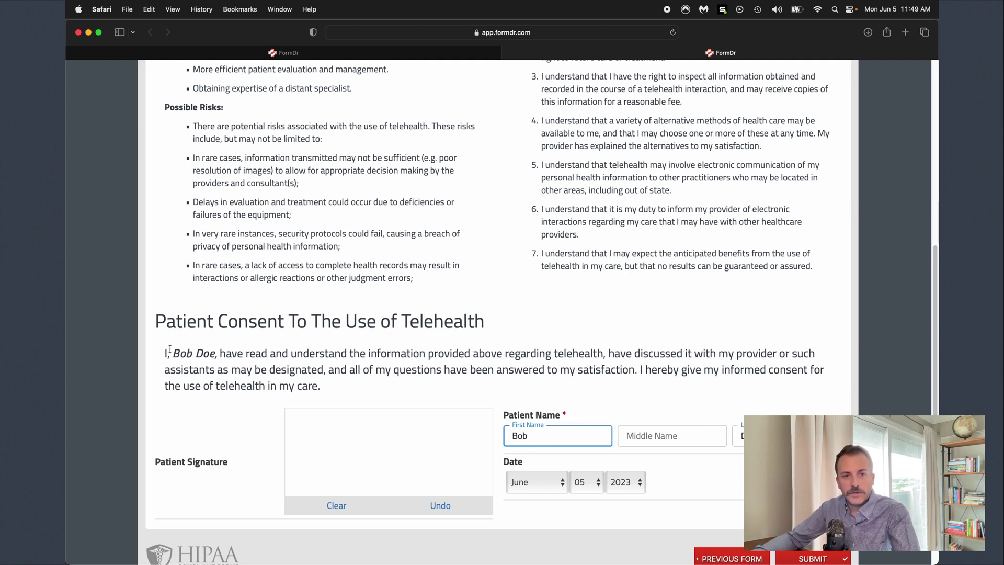
- Check the updated name in the consent sentence and Information step, then return to the signature
drag(170, 348, 217, 353)
scroll(596, 415, up, 10)
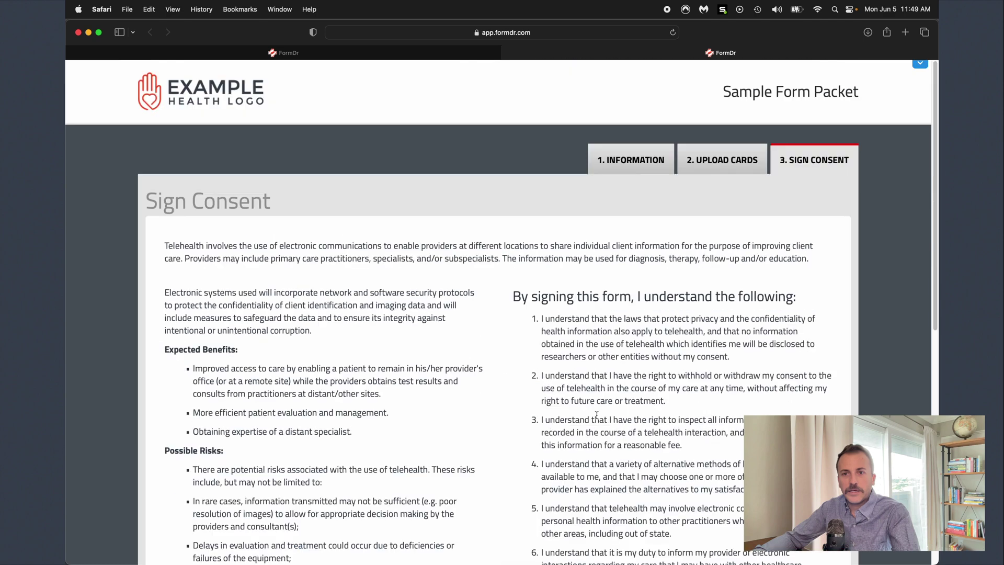
click(622, 162)
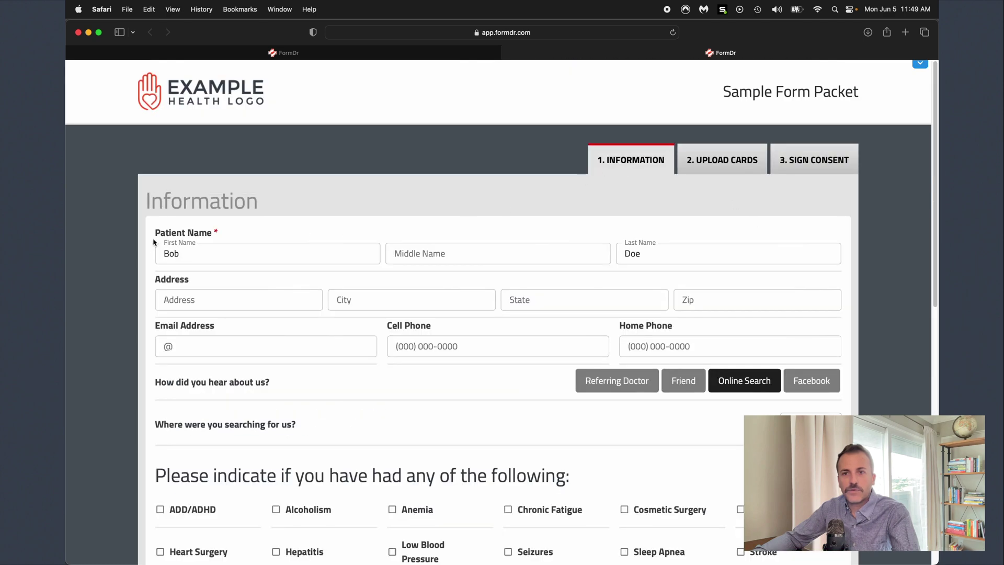
click(827, 175)
scroll(547, 398, down, 10)
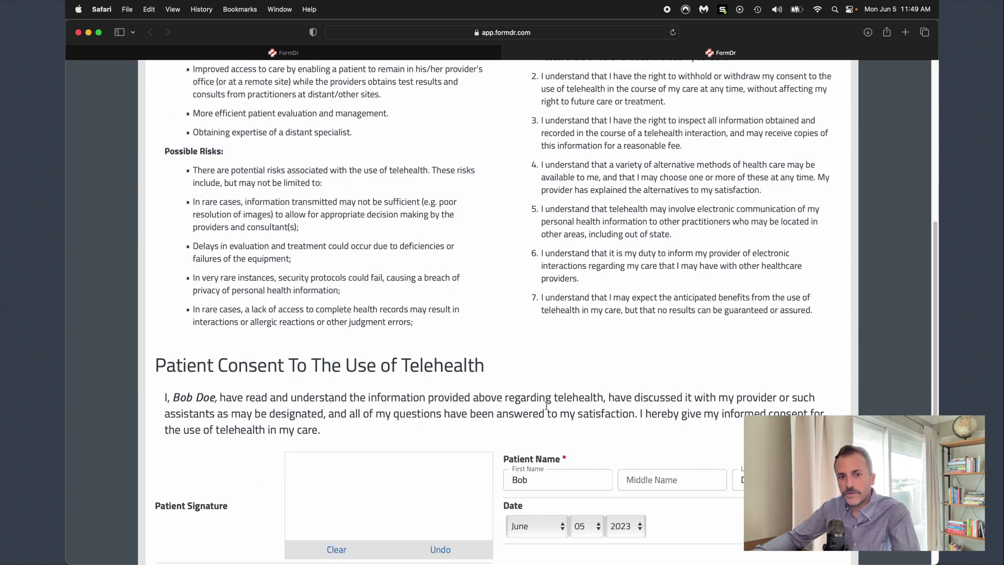
scroll(494, 403, down, 4)
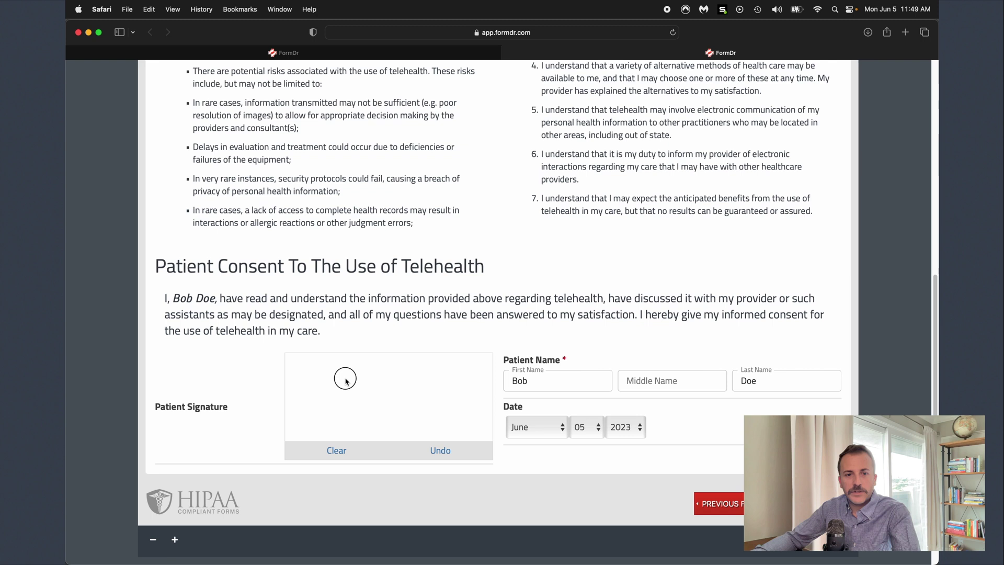
- Draw the patient's signature on the telehealth consent signature pad
mouse_move(344, 374)
mouse_down()
mouse_move(334, 410)
mouse_move(366, 377)
mouse_move(361, 413)
mouse_move(335, 410)
mouse_move(385, 399)
mouse_move(400, 373)
mouse_move(397, 407)
mouse_up()
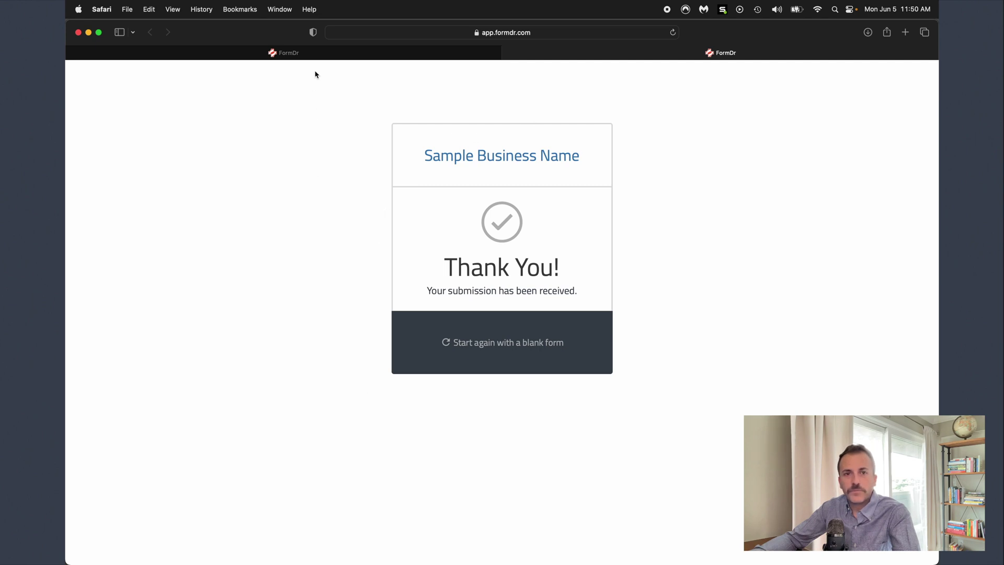
- Switch to the FormDr Send + Receive dashboard tab
click(334, 57)
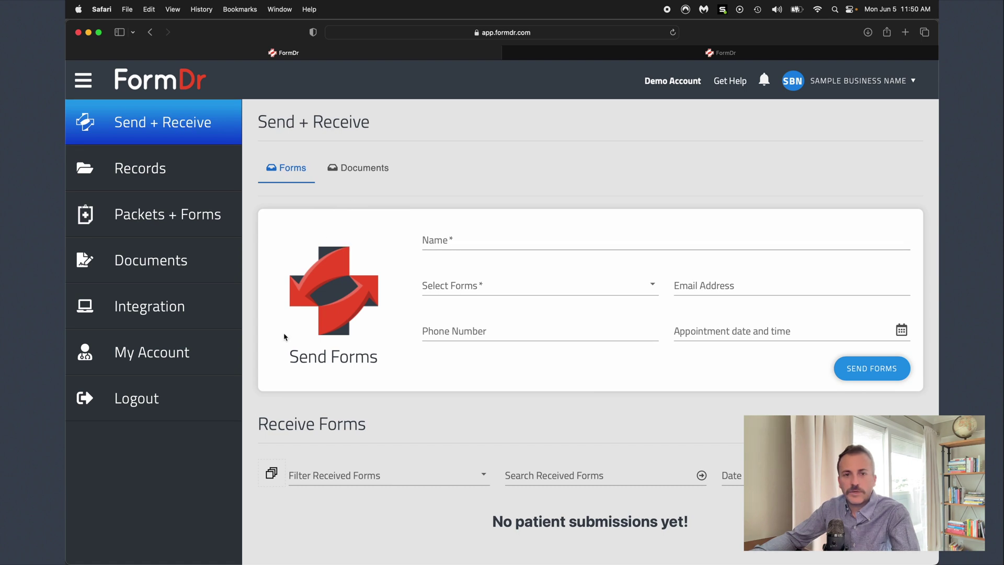
- Enter the recipient's full name and select Sample Form Packet as the forms to send
drag(284, 365, 378, 359)
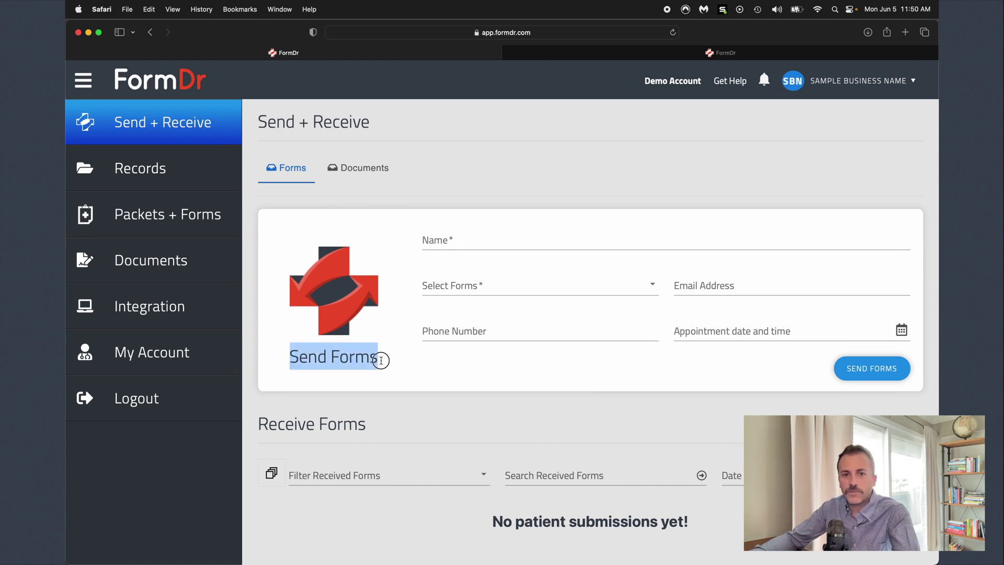
click(388, 366)
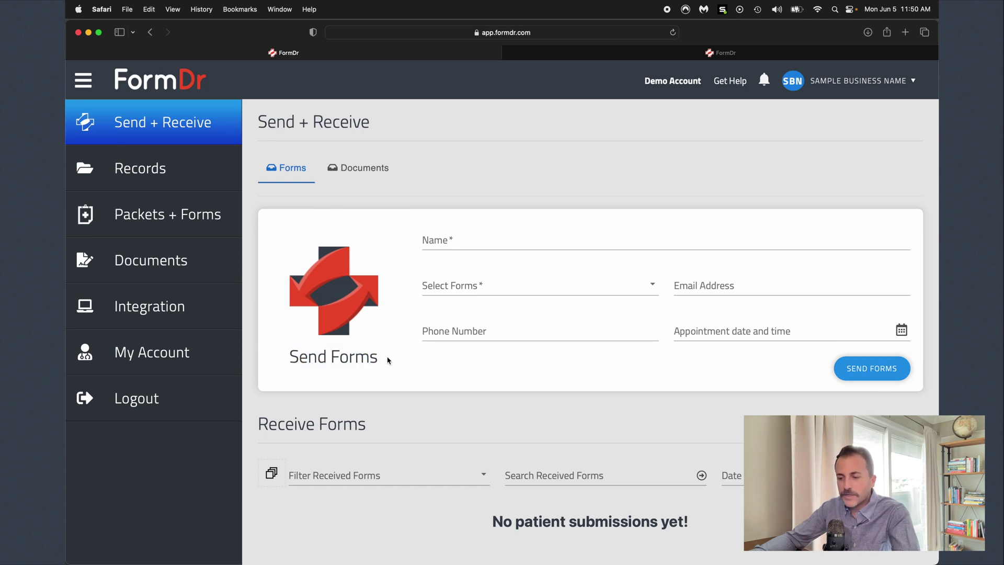
click(463, 230)
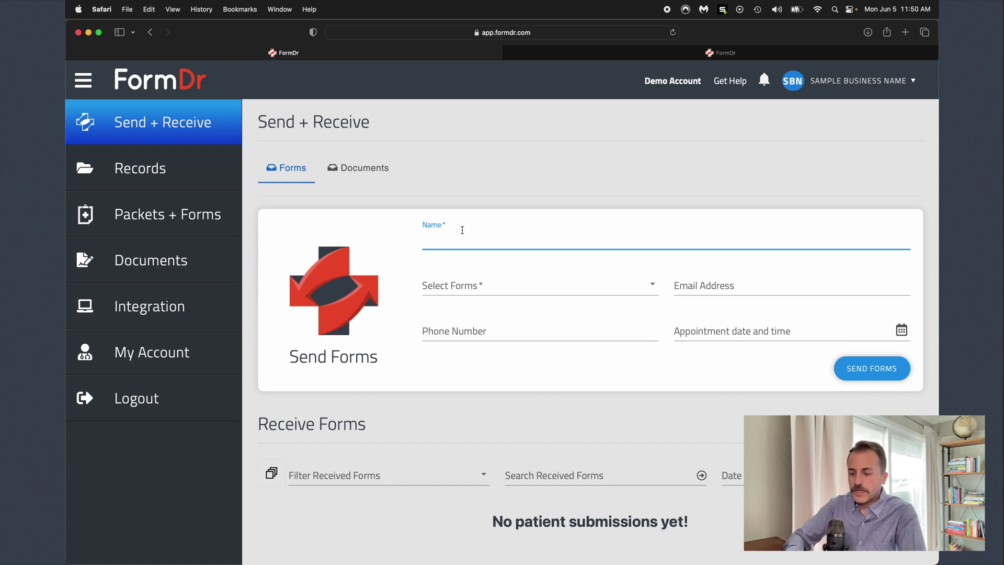
text(Bi)
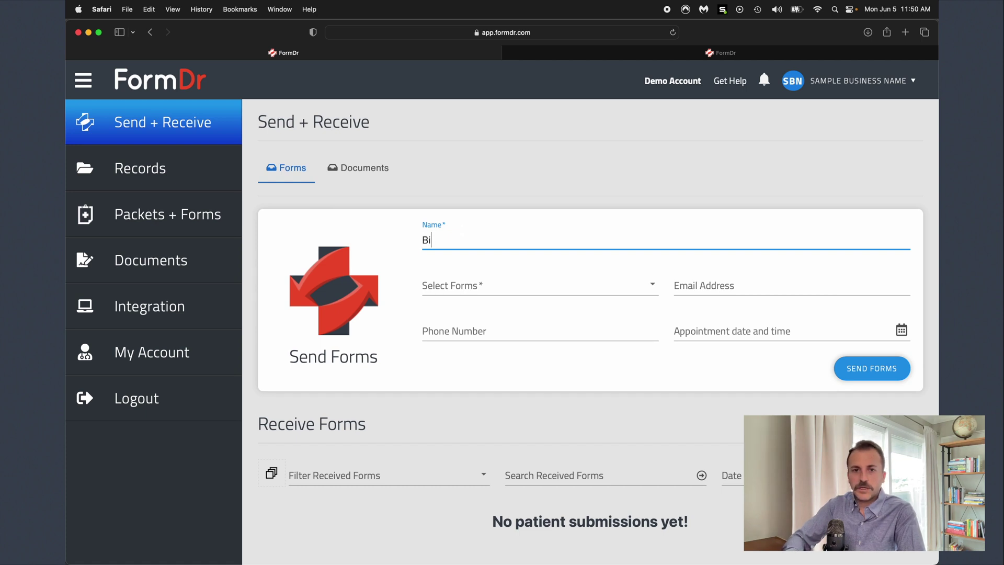
text(ll Smith)
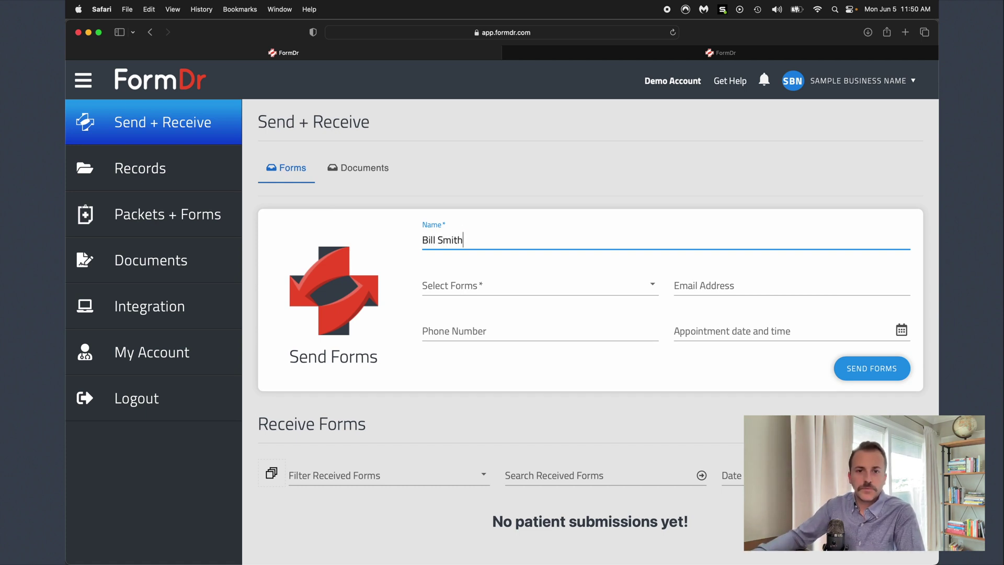
click(526, 288)
click(531, 309)
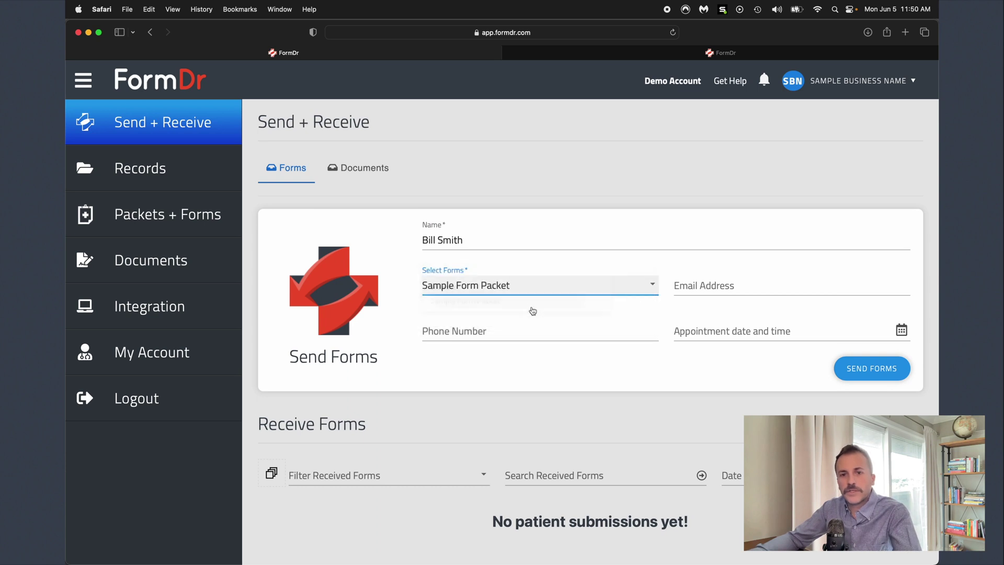
- Fill in the recipient's e-mail address and phone number
click(731, 288)
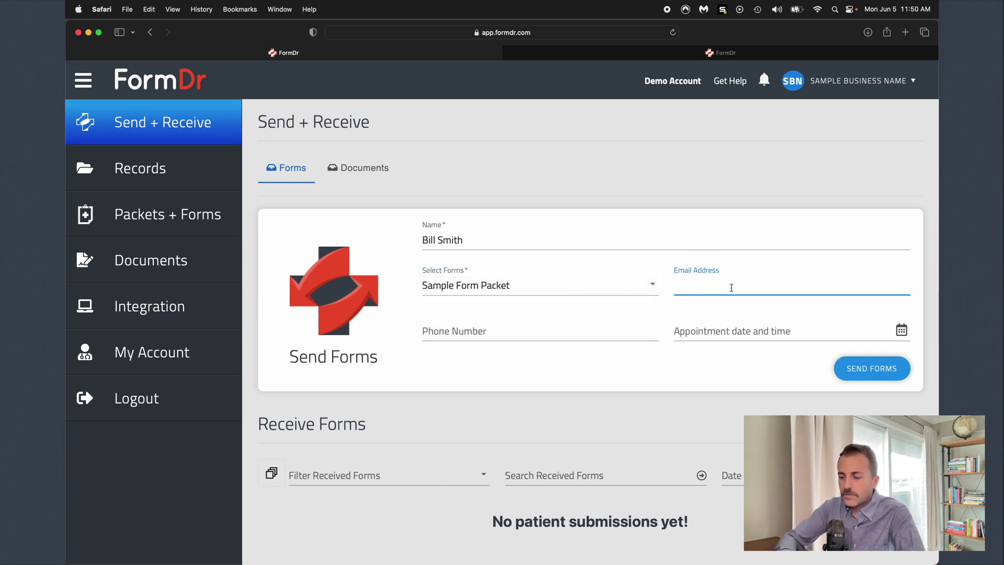
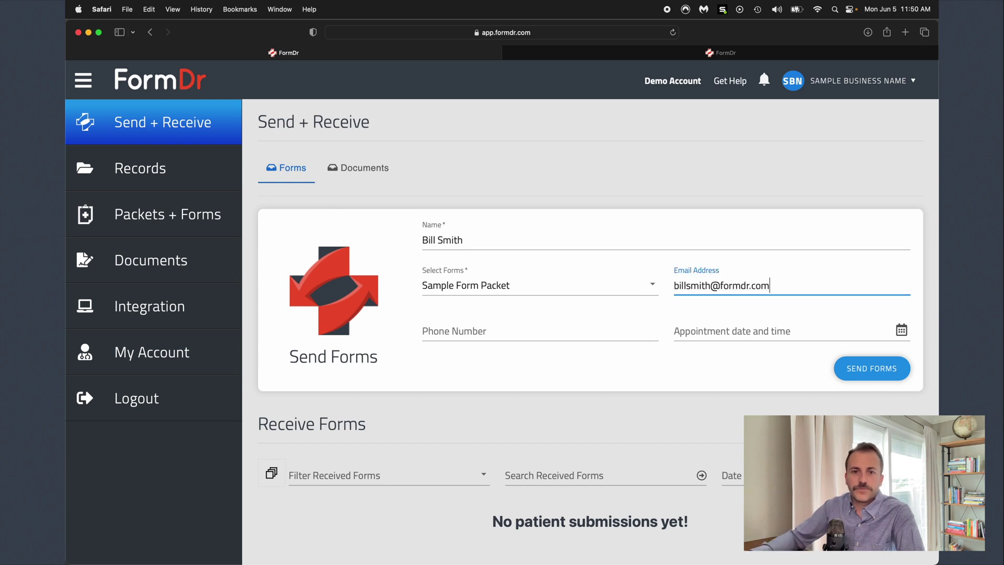
click(586, 337)
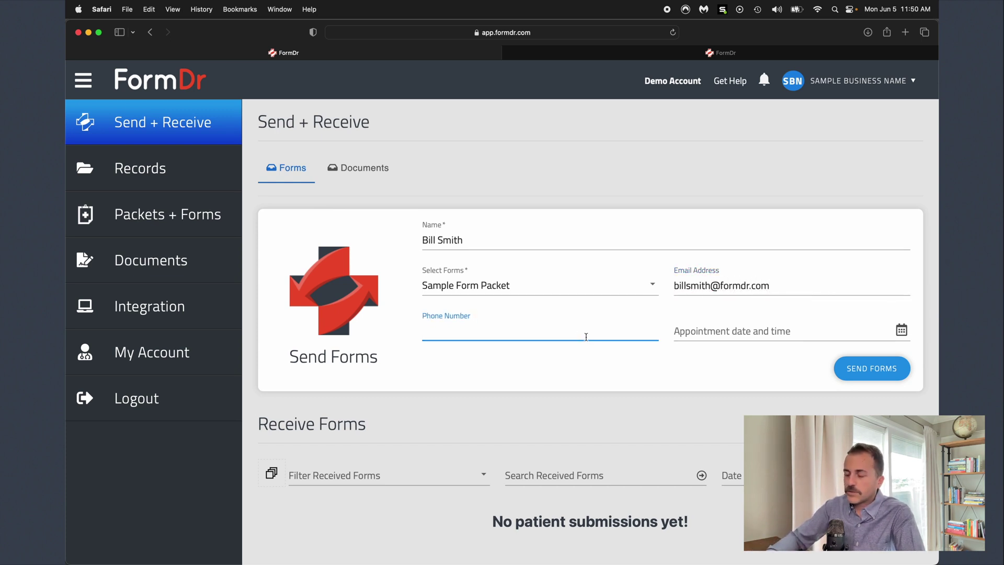
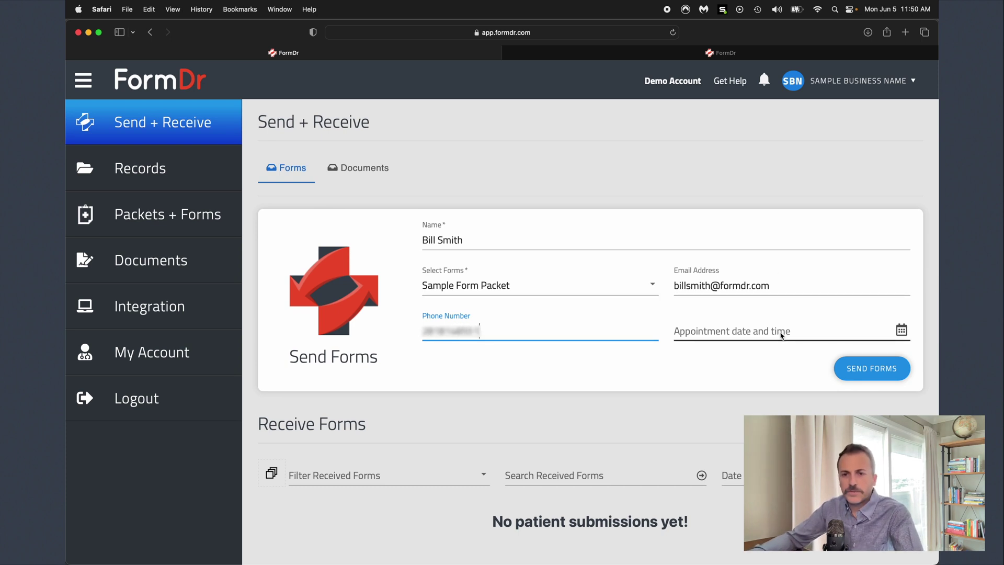
- Book the new patient for Jun 7, 2023 at 12:30 AM and send the Sample Form Packet
click(781, 335)
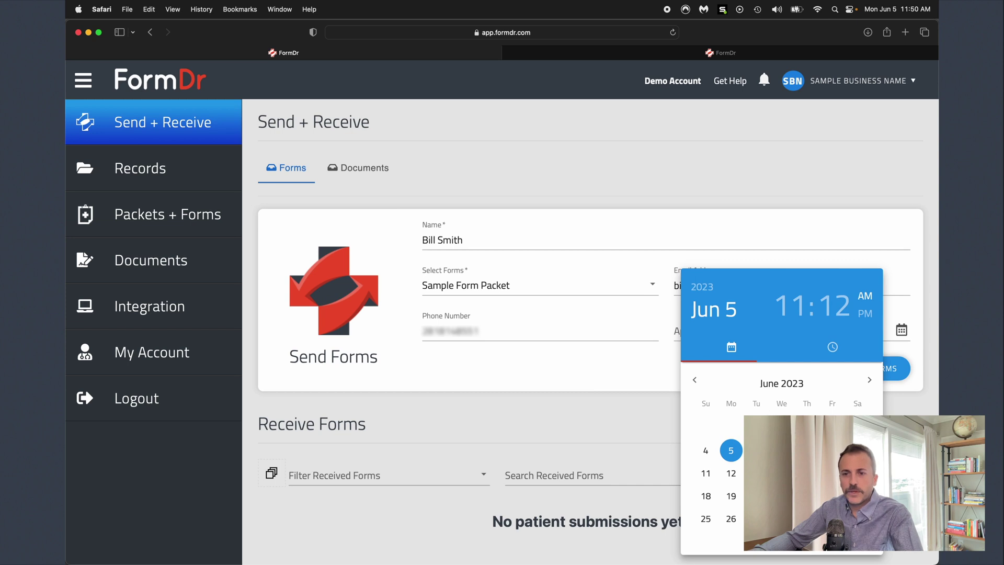
click(781, 450)
click(779, 396)
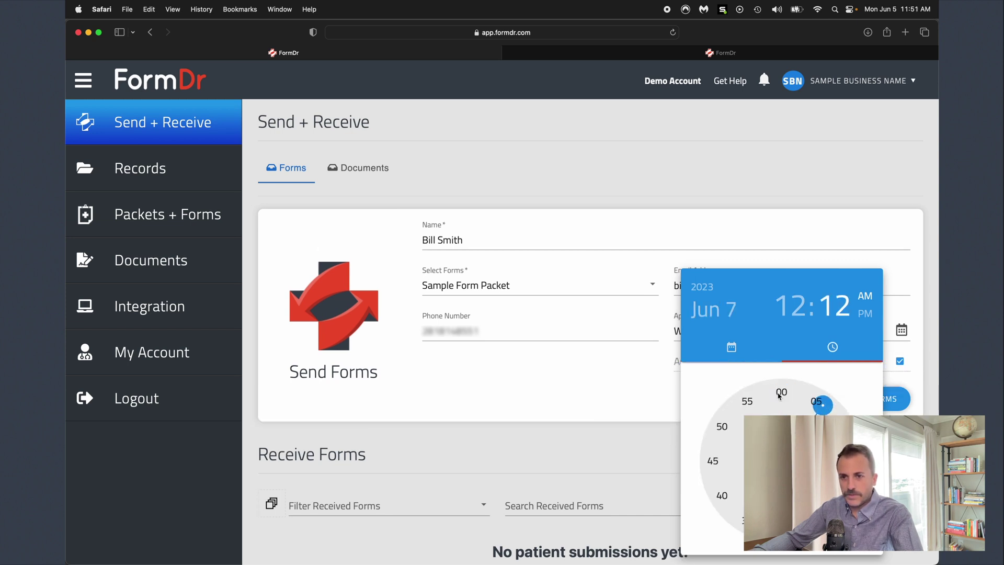
click(781, 530)
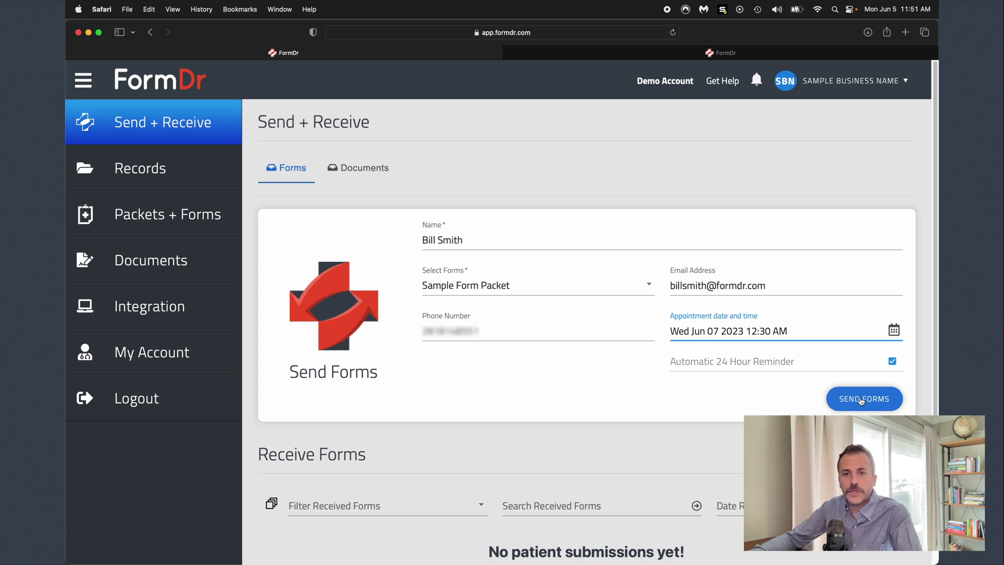
click(861, 401)
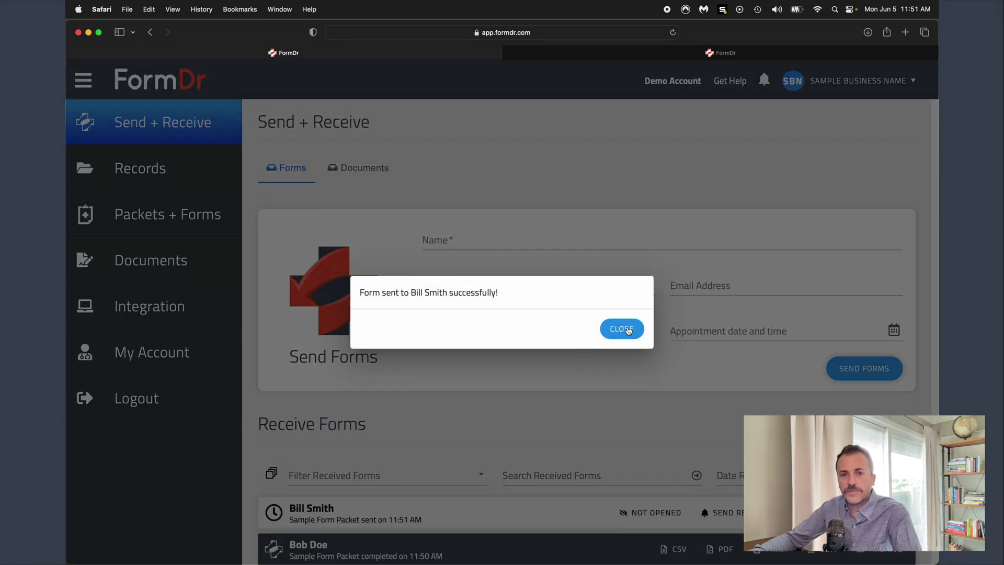
- Dismiss the success notice, then expand and collapse the new patient's pending packet entry
drag(411, 293, 447, 292)
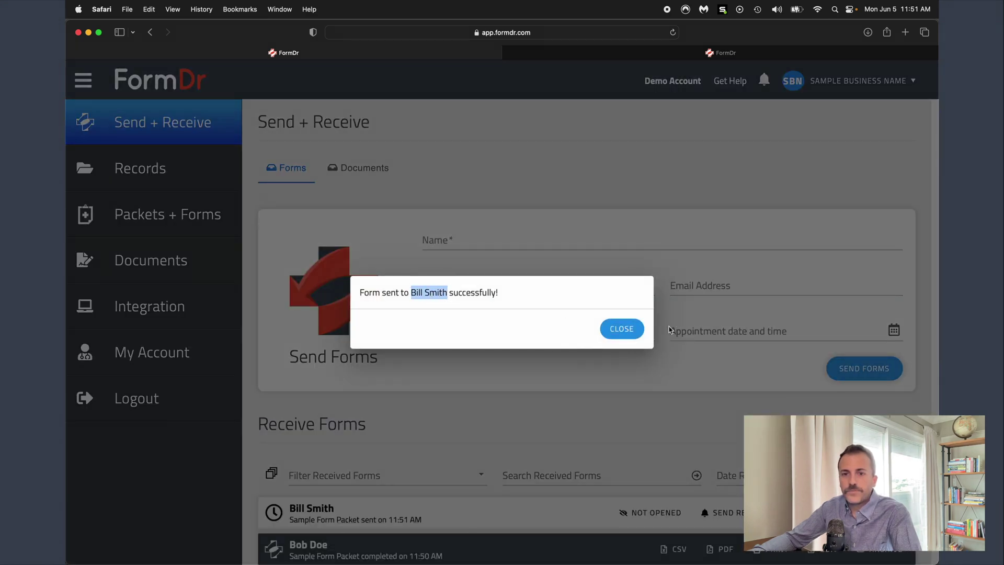
click(632, 330)
scroll(580, 355, down, 2)
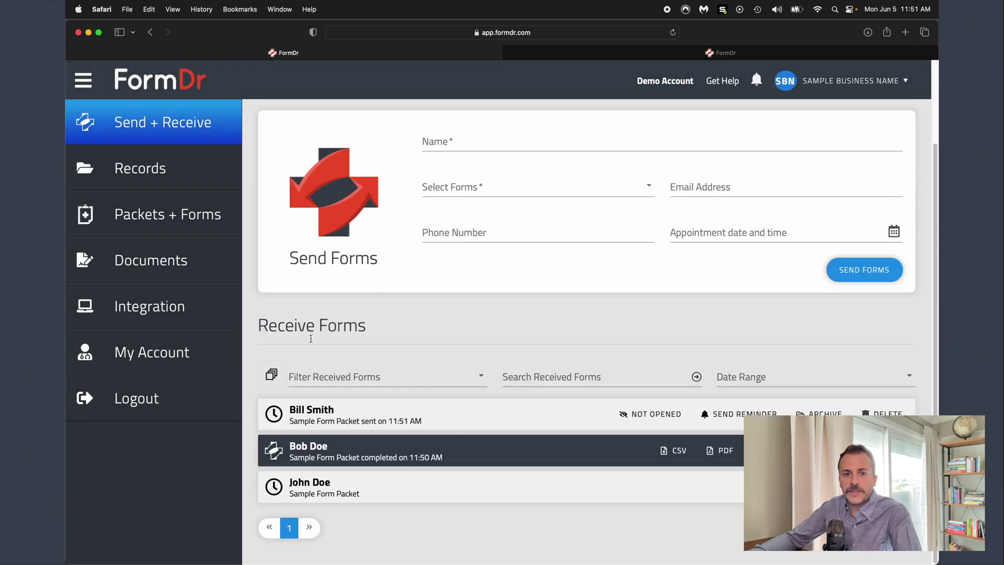
drag(278, 325, 389, 332)
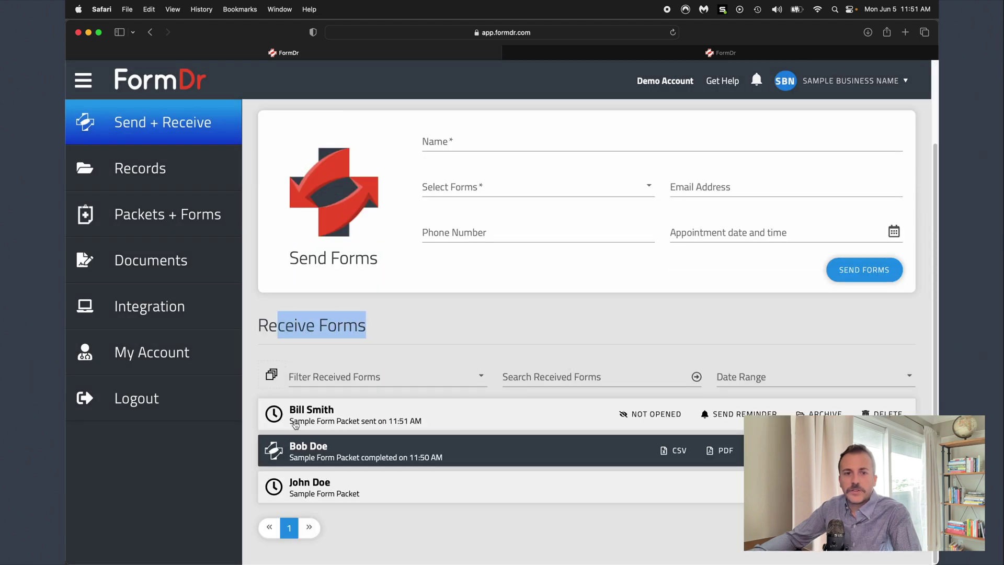
drag(292, 411, 333, 421)
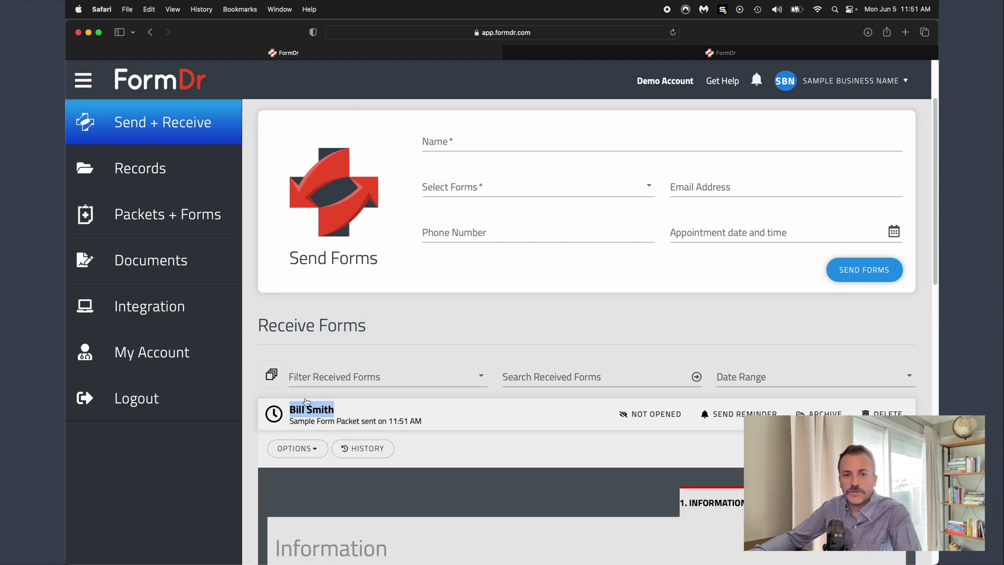
click(312, 410)
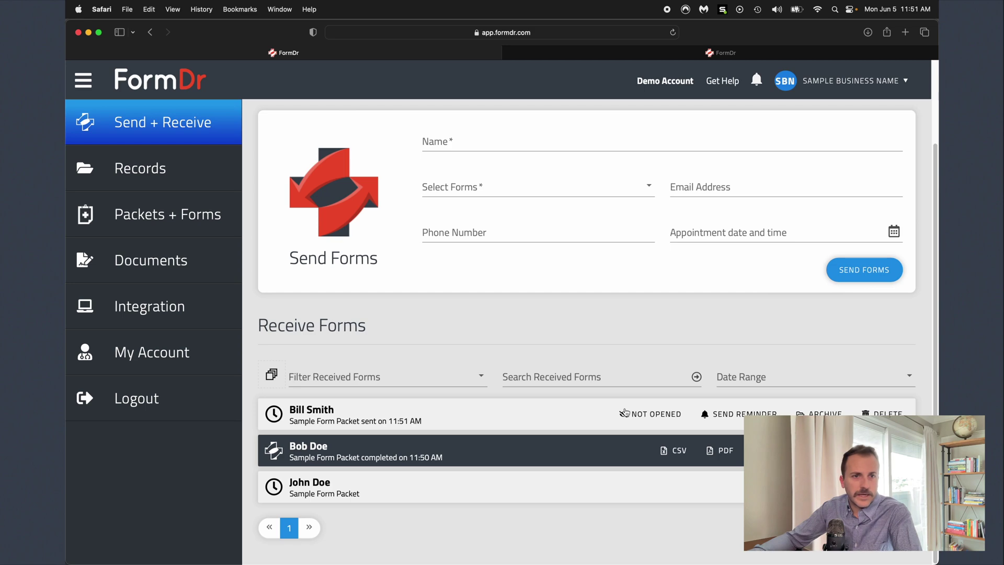
- Start a reminder for the pending packet, then close it without sending
click(738, 415)
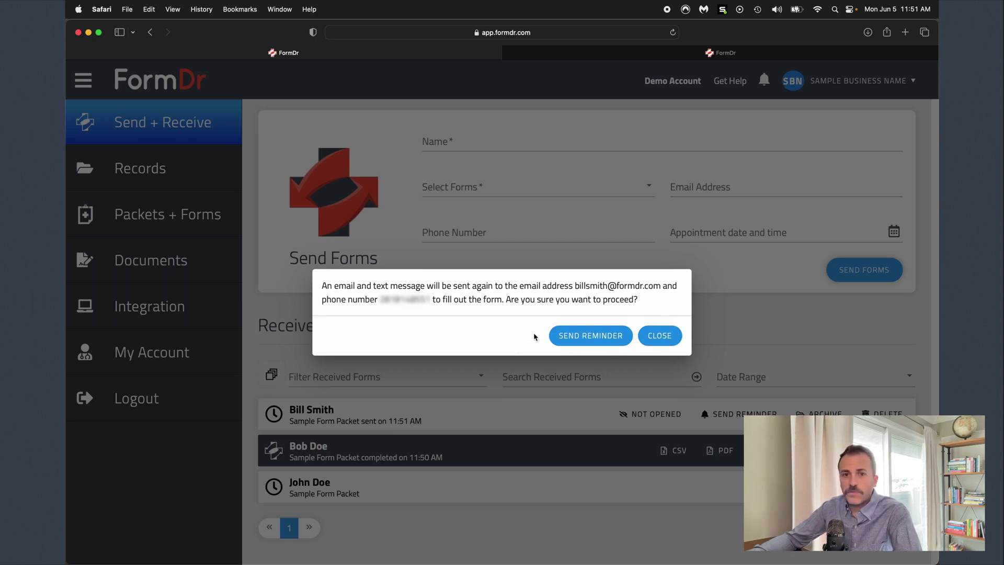
drag(574, 286, 653, 287)
drag(379, 299, 433, 299)
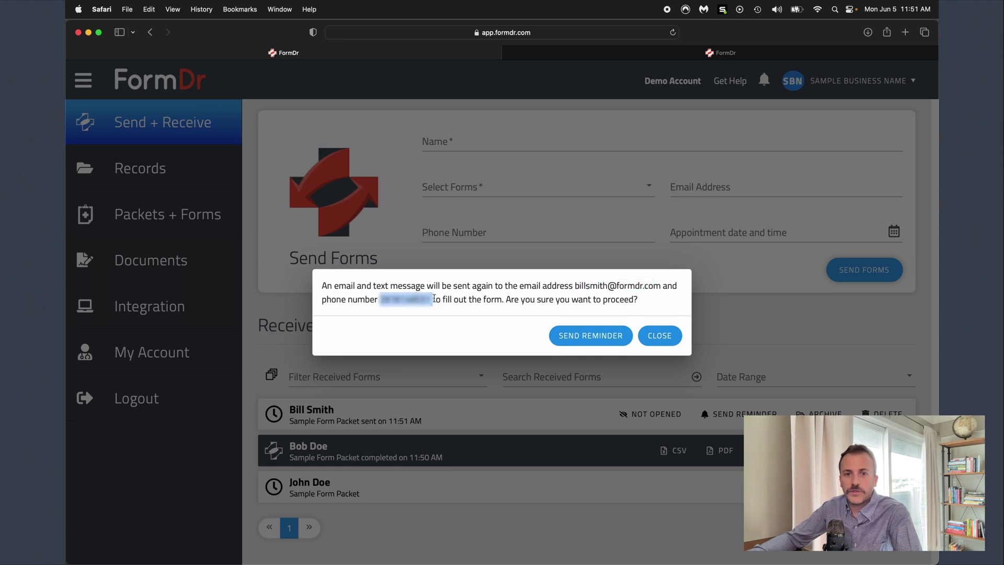
click(661, 336)
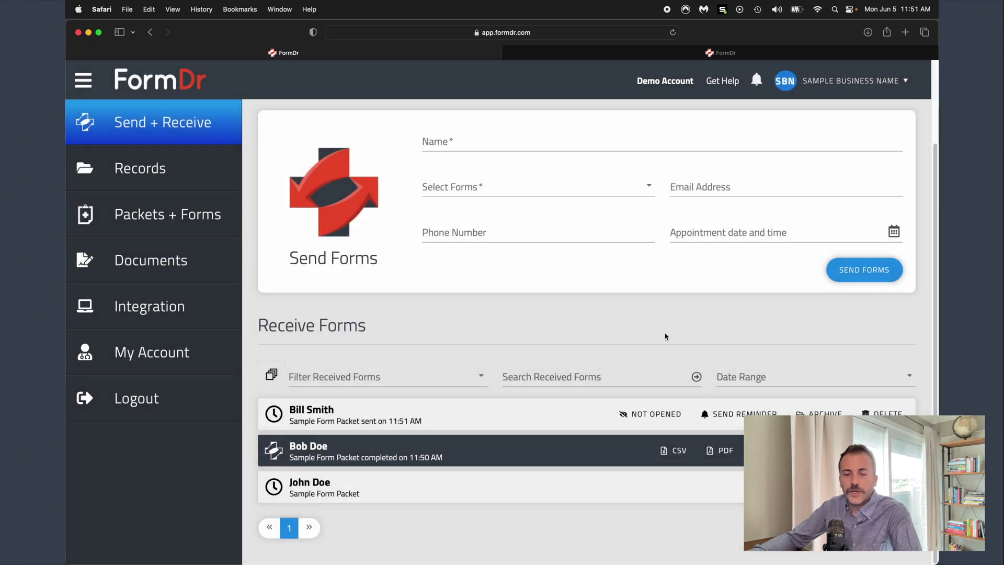
- Expand the completed 11:50 AM record and scroll through its Information page
click(308, 450)
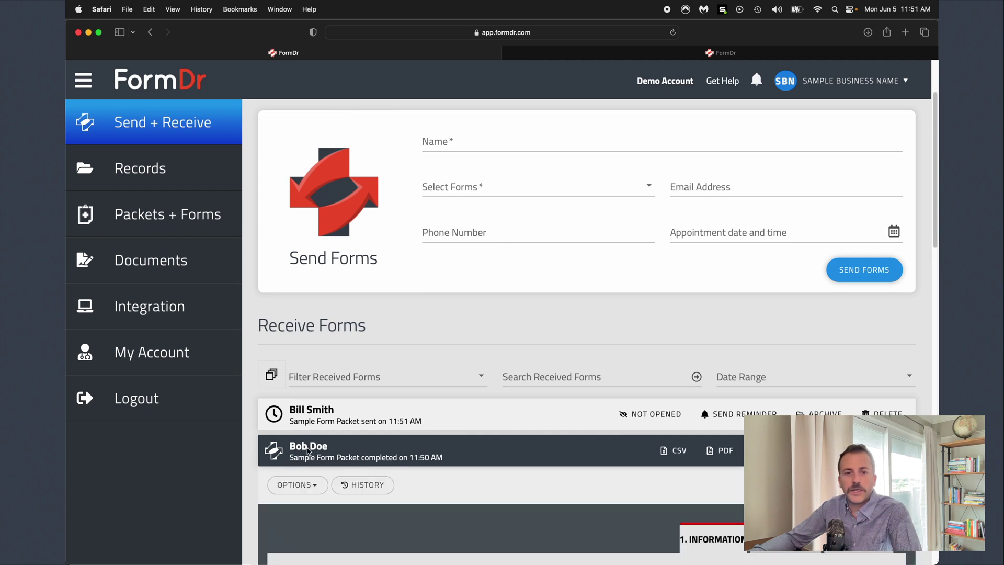
scroll(313, 439, down, 5)
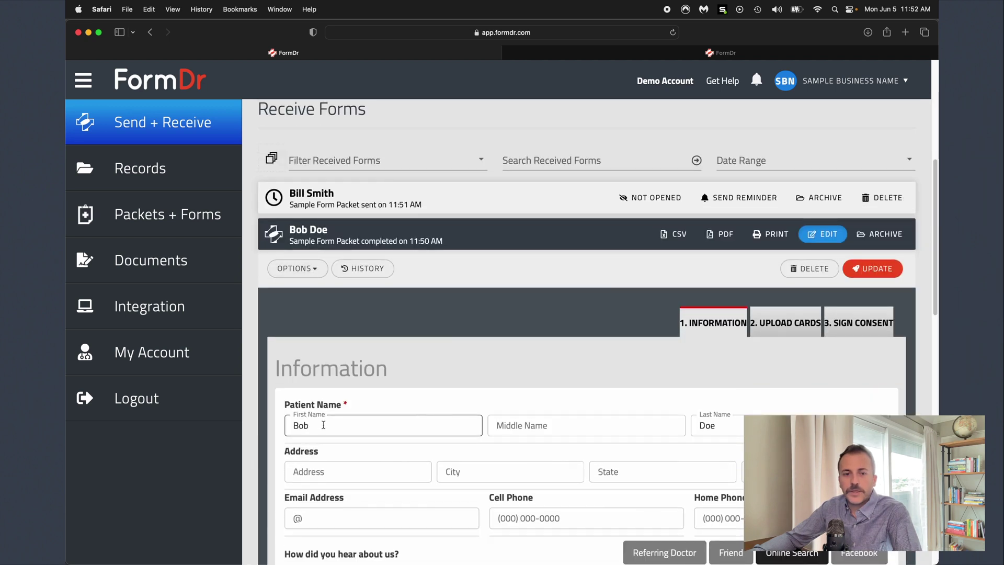
click(323, 425)
key(Tab)
key(Tab)
scroll(640, 427, down, 1)
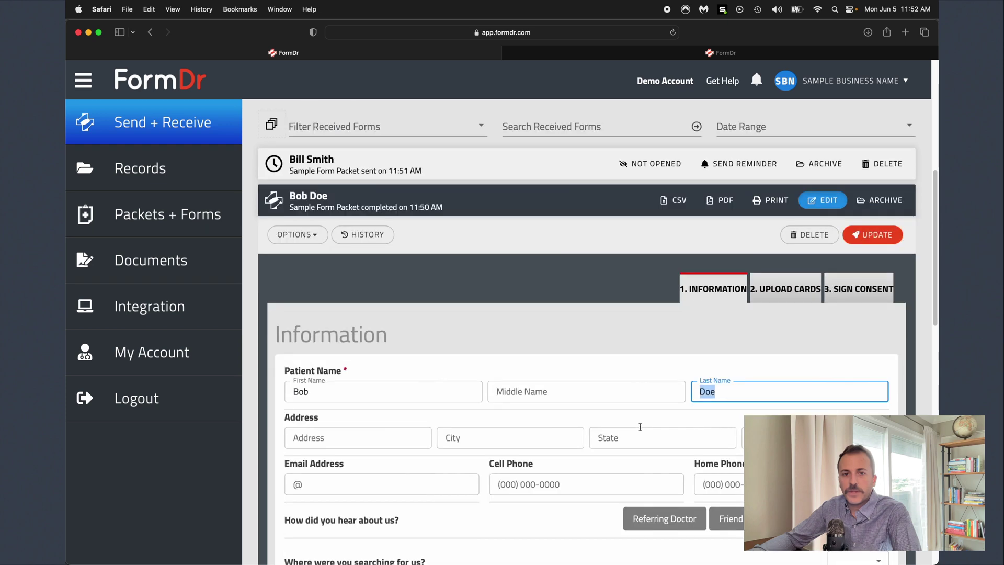
scroll(640, 427, down, 6)
scroll(787, 410, down, 2)
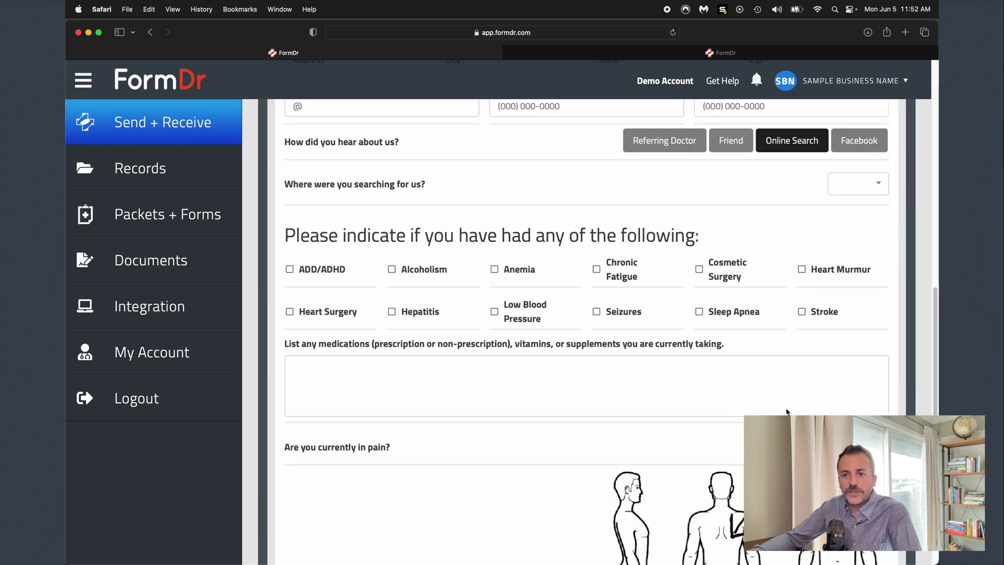
scroll(787, 412, down, 3)
scroll(730, 436, up, 15)
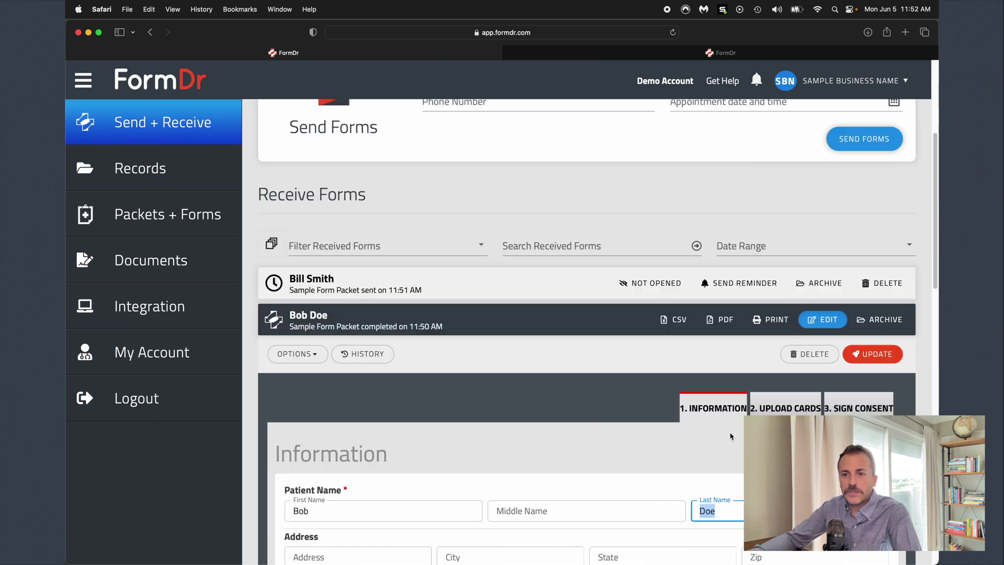
- On the Upload Cards page, preview the insurance card front and the photo ID front
click(779, 408)
scroll(472, 489, down, 6)
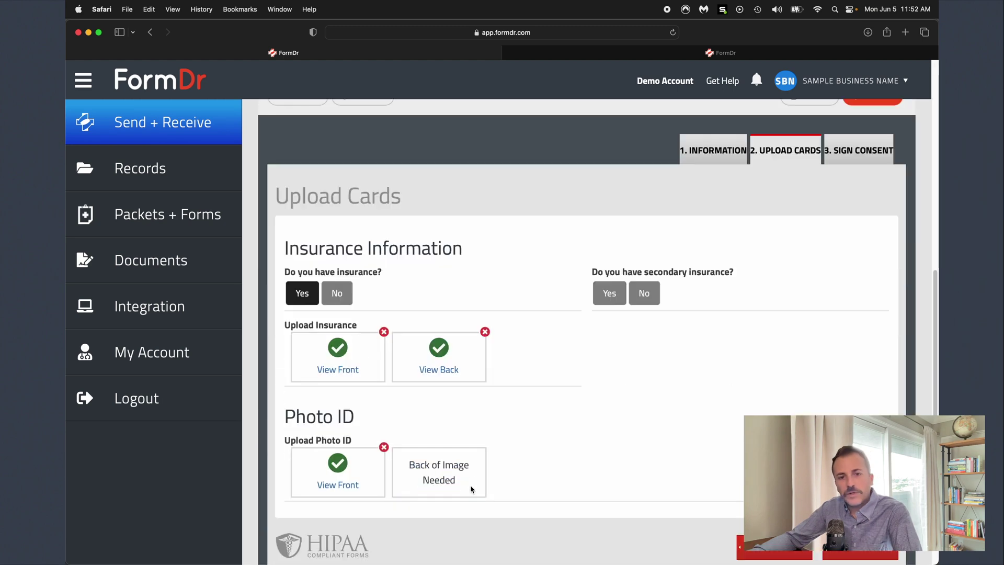
click(339, 371)
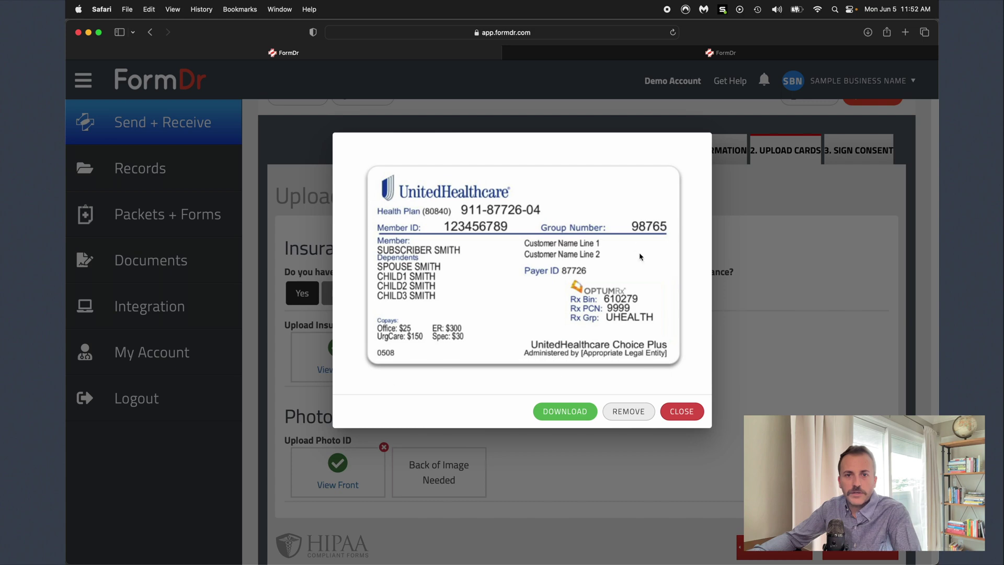
click(810, 335)
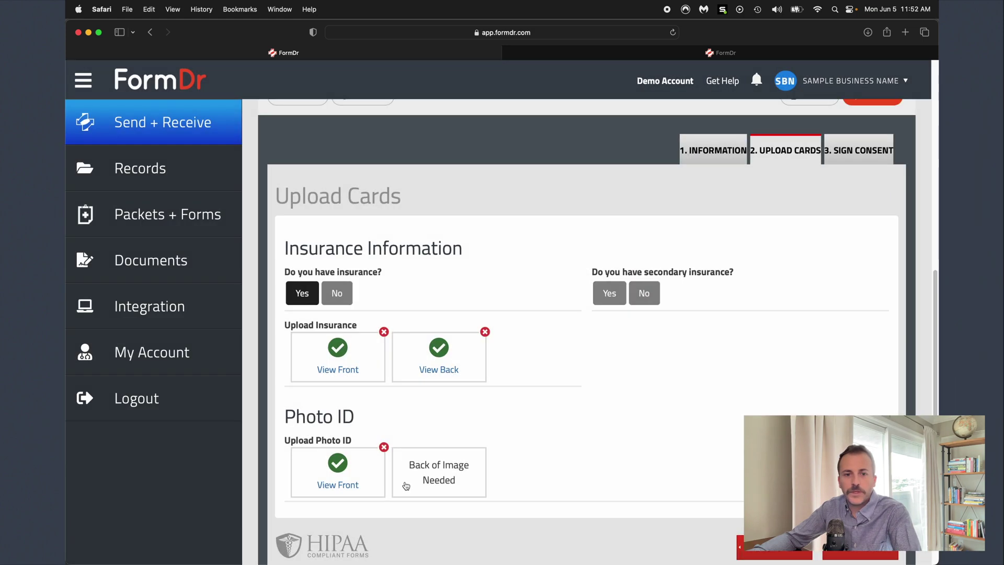
click(331, 484)
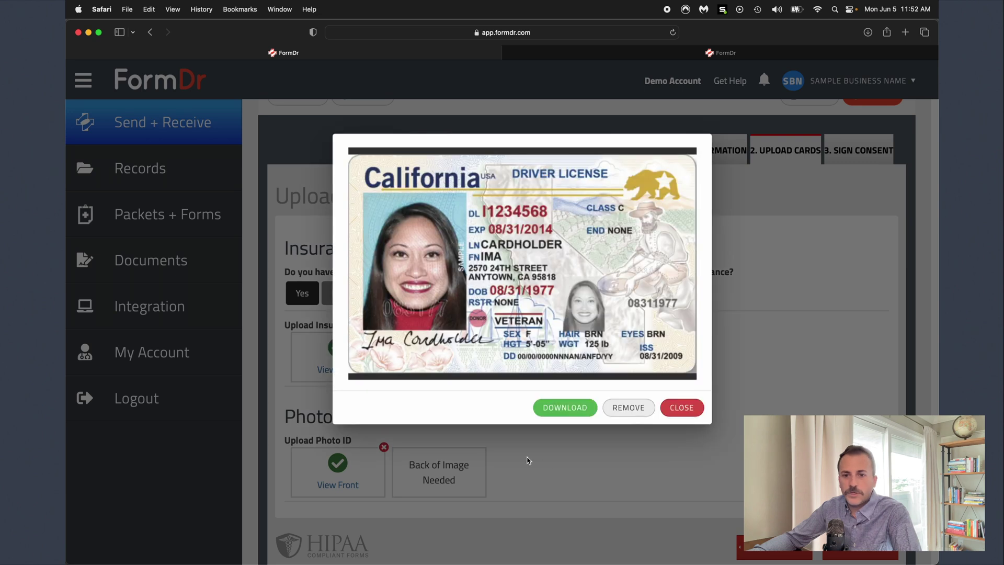
click(765, 363)
- Review the patient's responses on the signed Sign Consent page
click(851, 152)
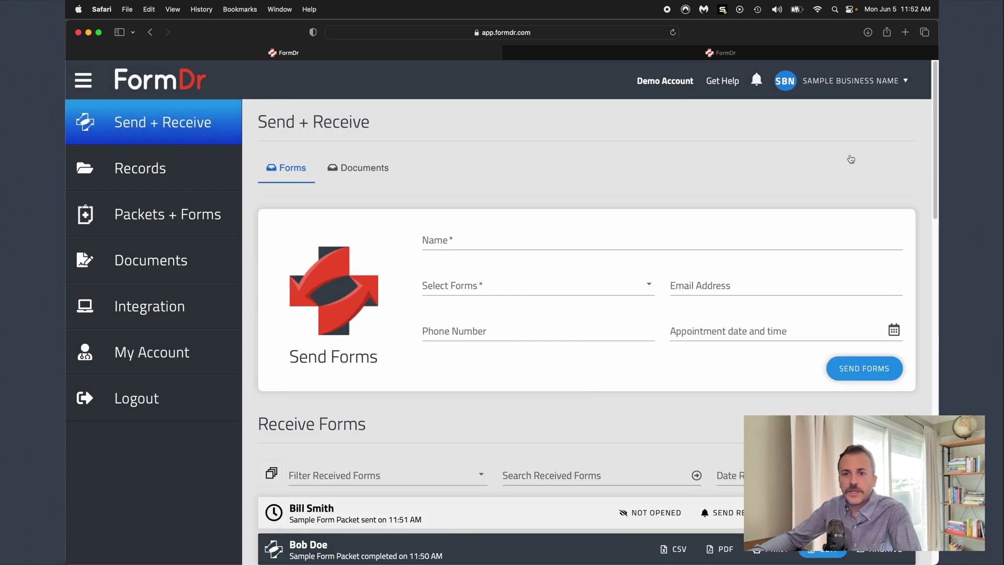
scroll(587, 441, down, 15)
scroll(534, 472, down, 5)
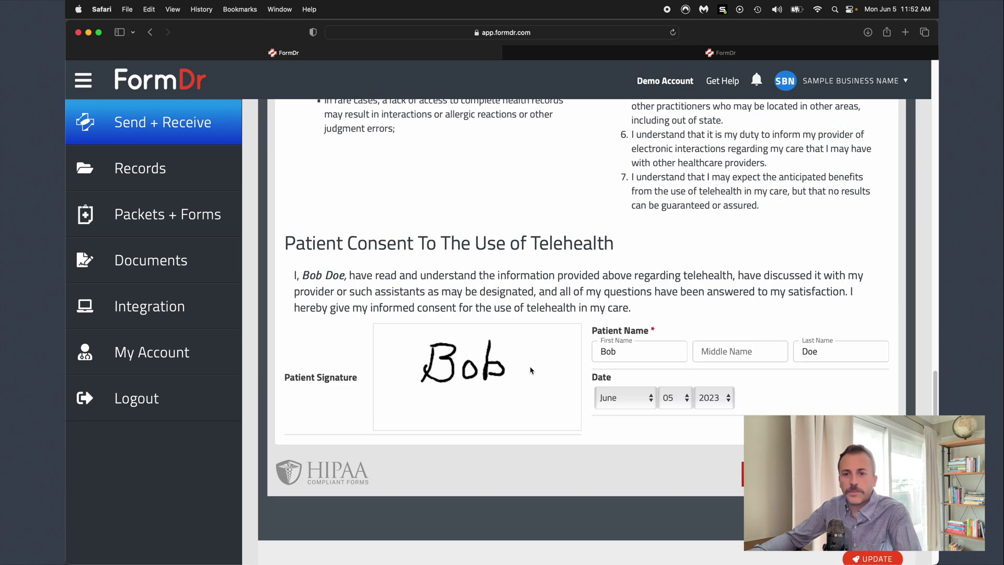
scroll(500, 402, up, 12)
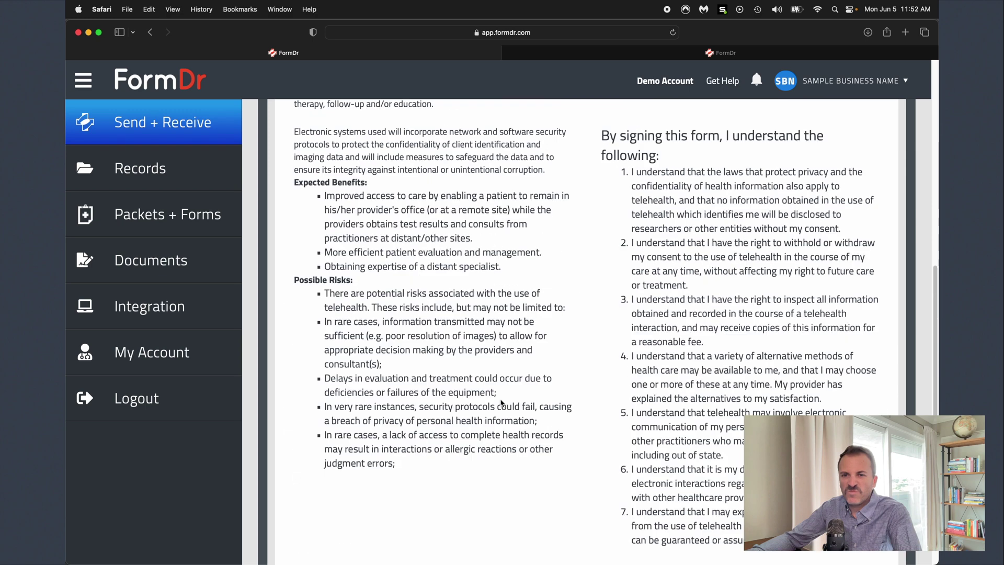
scroll(500, 403, up, 11)
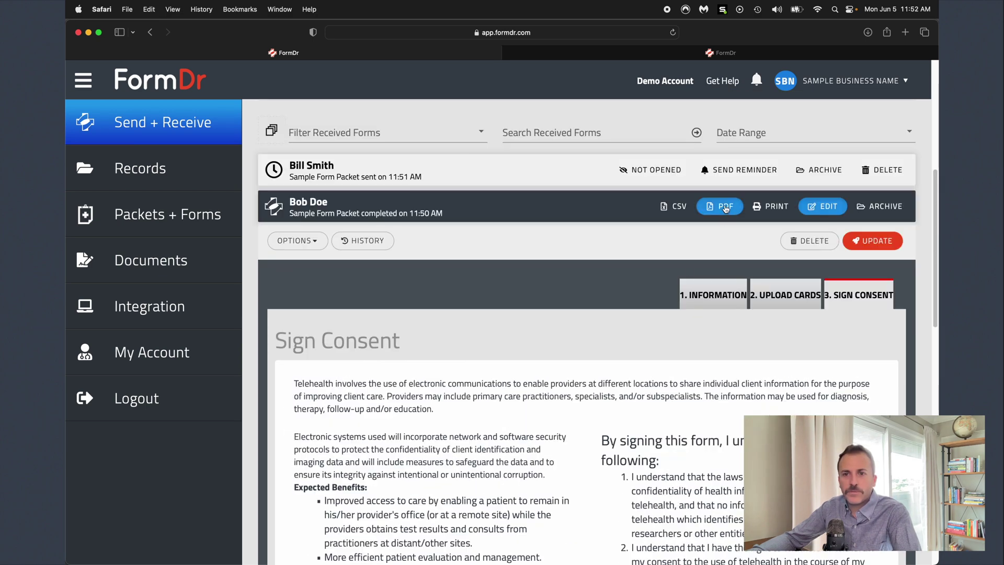
- Download the completed record as a PDF and reveal it in the Downloads folder
click(721, 210)
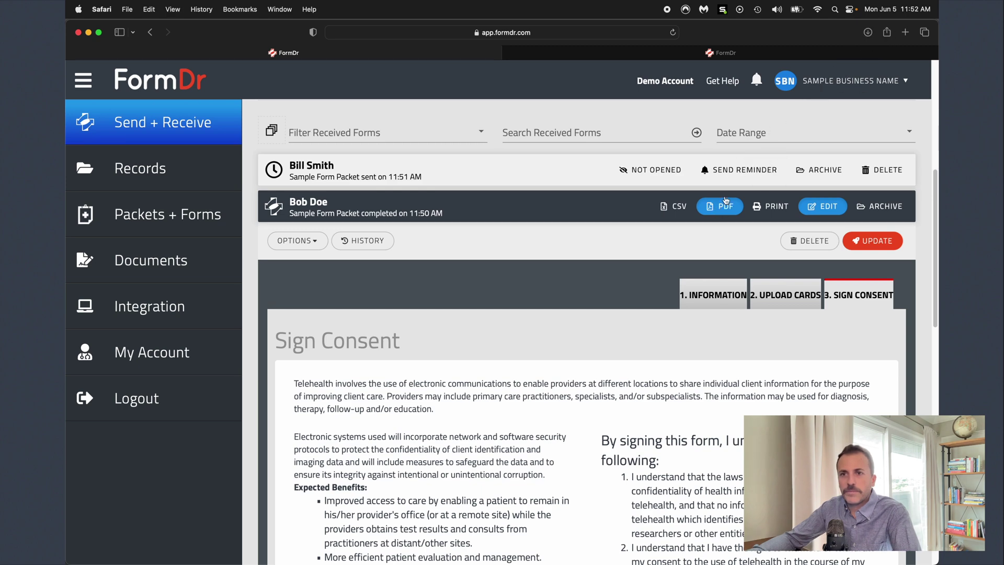
click(868, 33)
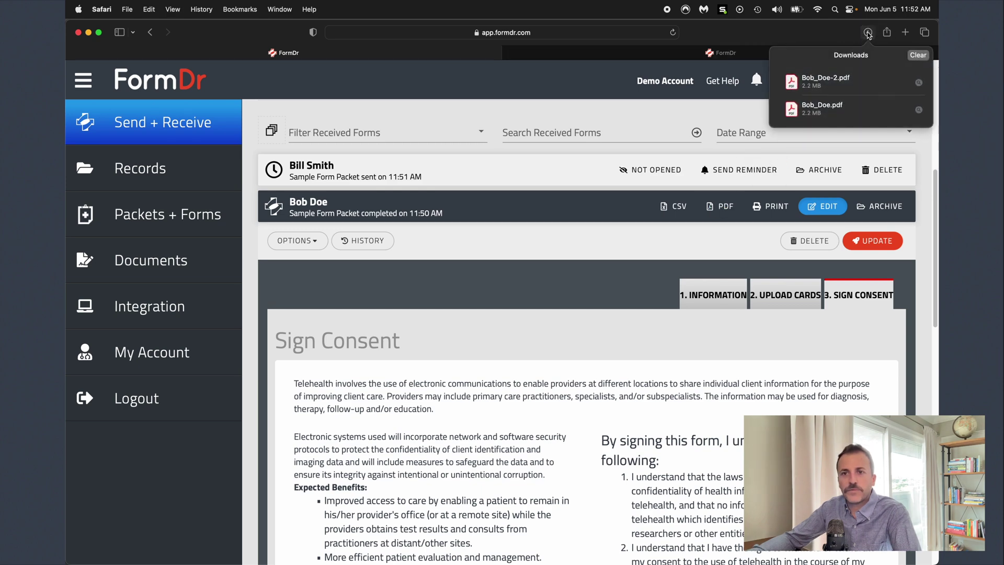
click(917, 82)
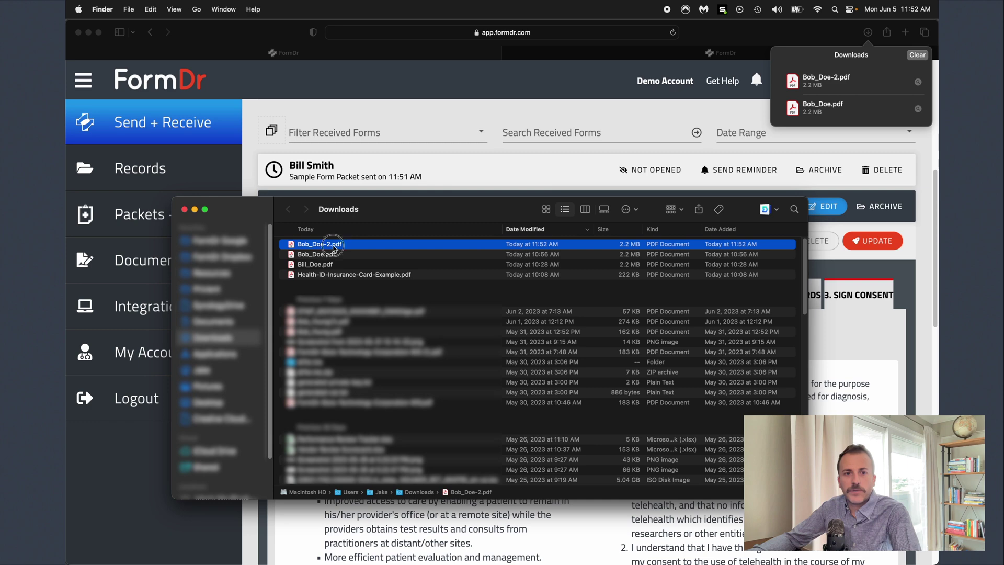